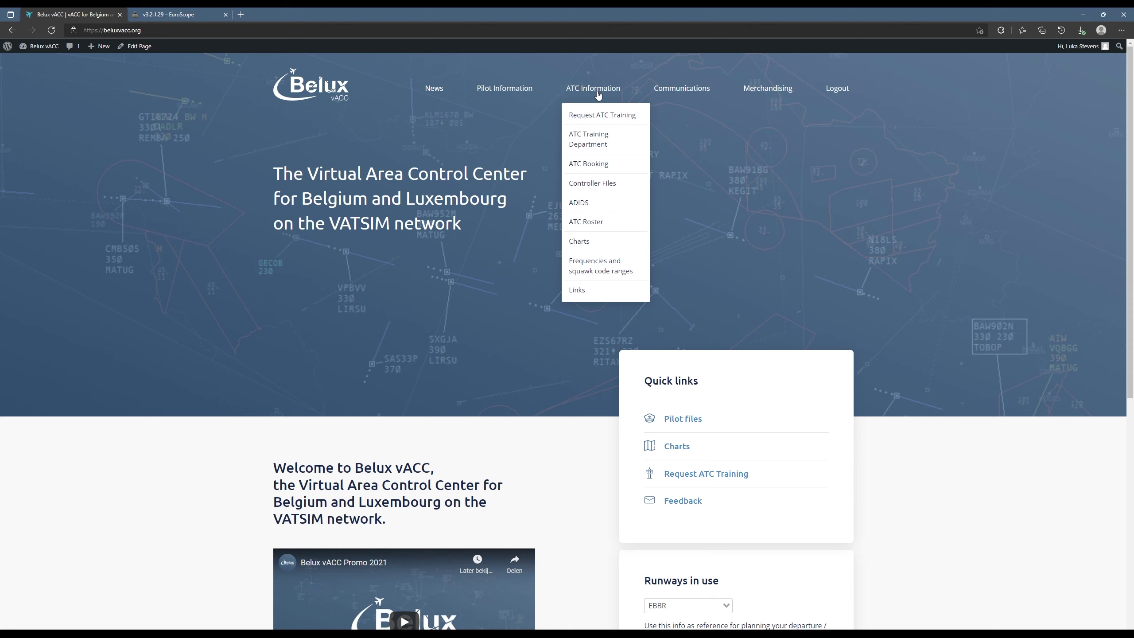
Open the Controller Files page of the Belux vACC site, locate the Euroscope Starters Package entry, and return to the desktop.
{"action": "left_click", "coordinate": [592, 183]}
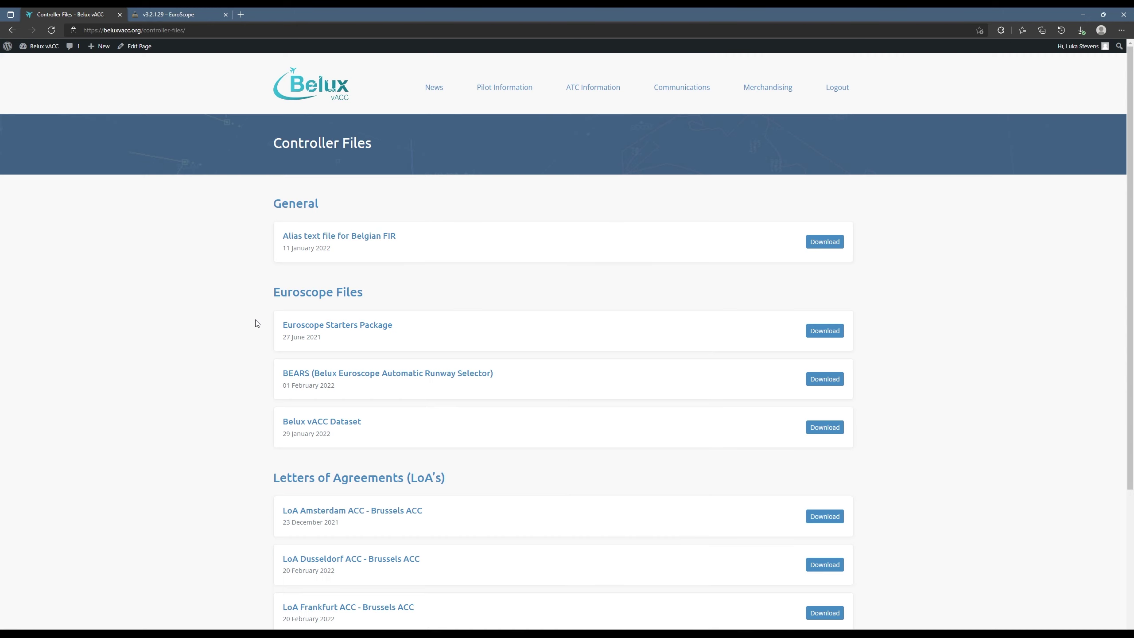
{"action": "left_click_drag", "start_coordinate": [256, 321], "coordinate": [409, 327]}
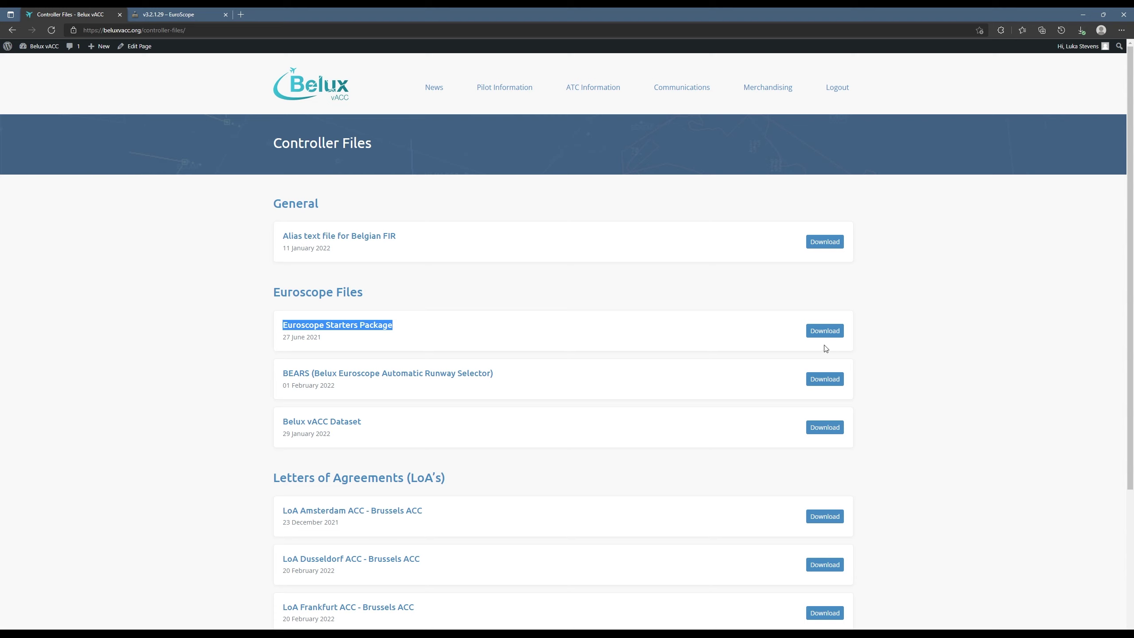
{"action": "left_click", "coordinate": [816, 300]}
{"action": "left_click", "coordinate": [1083, 14]}
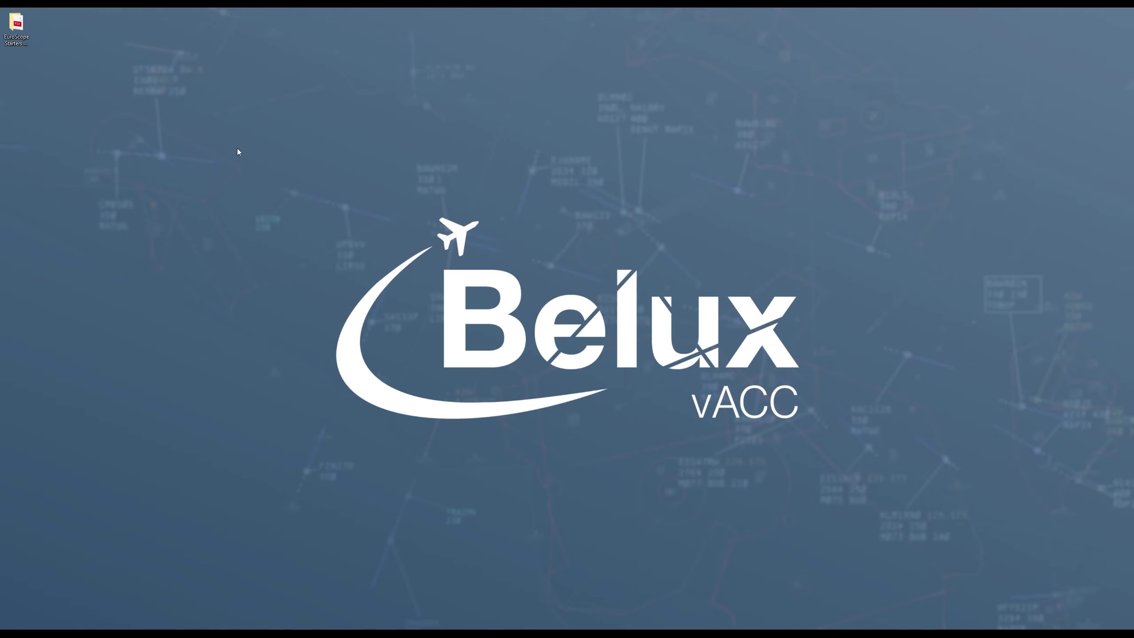
Launch EuroScope Main Installer.msi from the "1a. EuroScope Main Installer" folder of the EuroScope Starters Package on the desktop.
{"action": "double_click", "coordinate": [21, 30]}
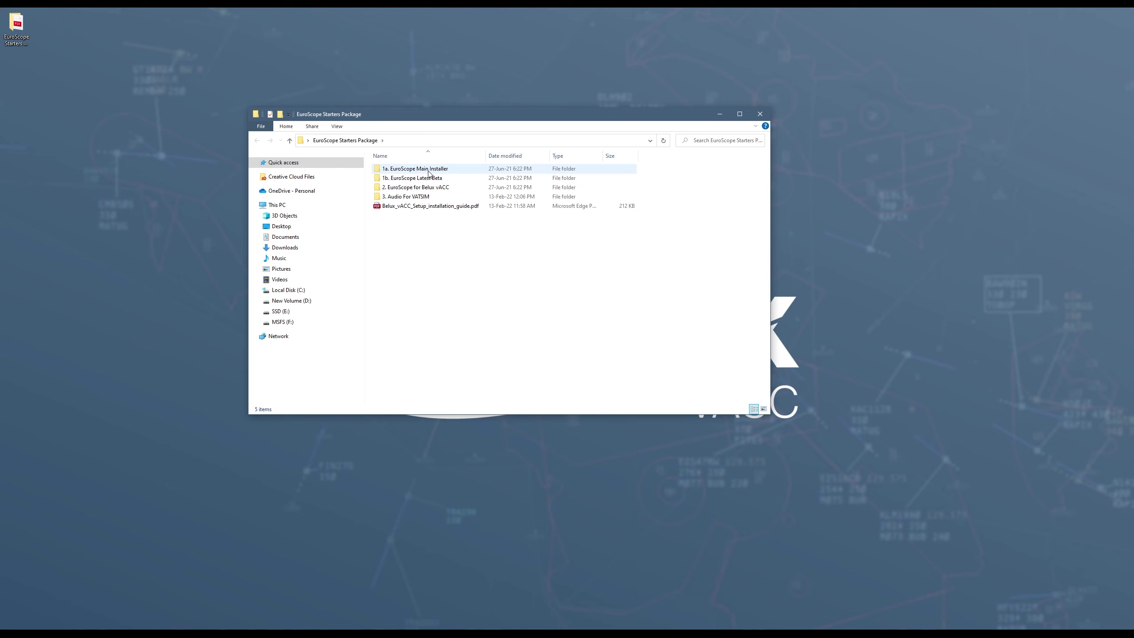
{"action": "double_click", "coordinate": [469, 170]}
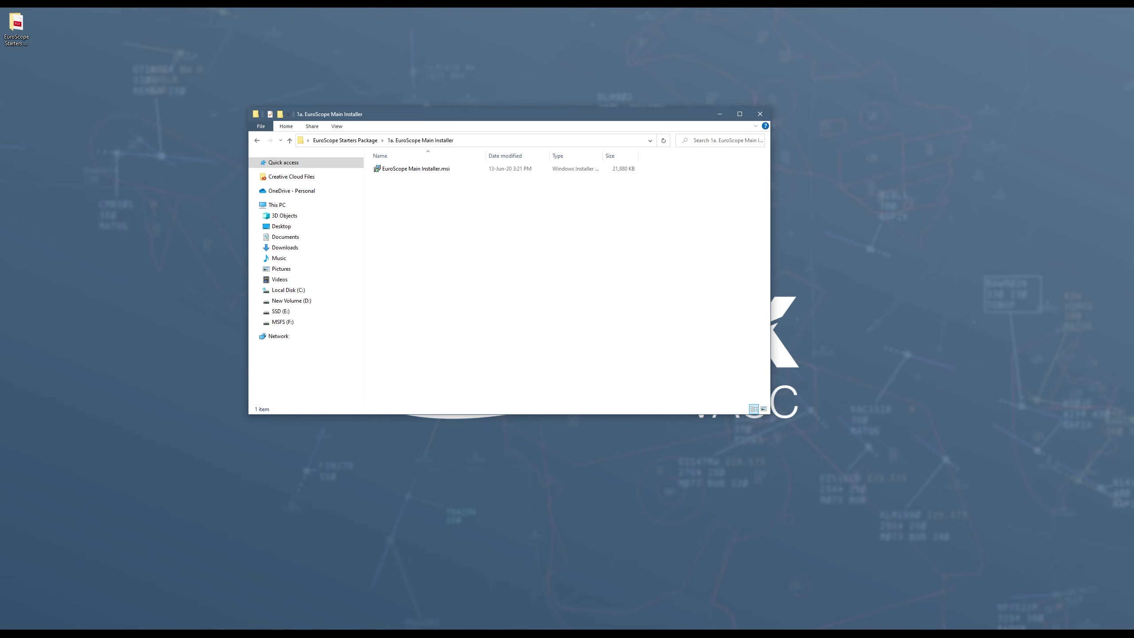
{"action": "double_click", "coordinate": [459, 169]}
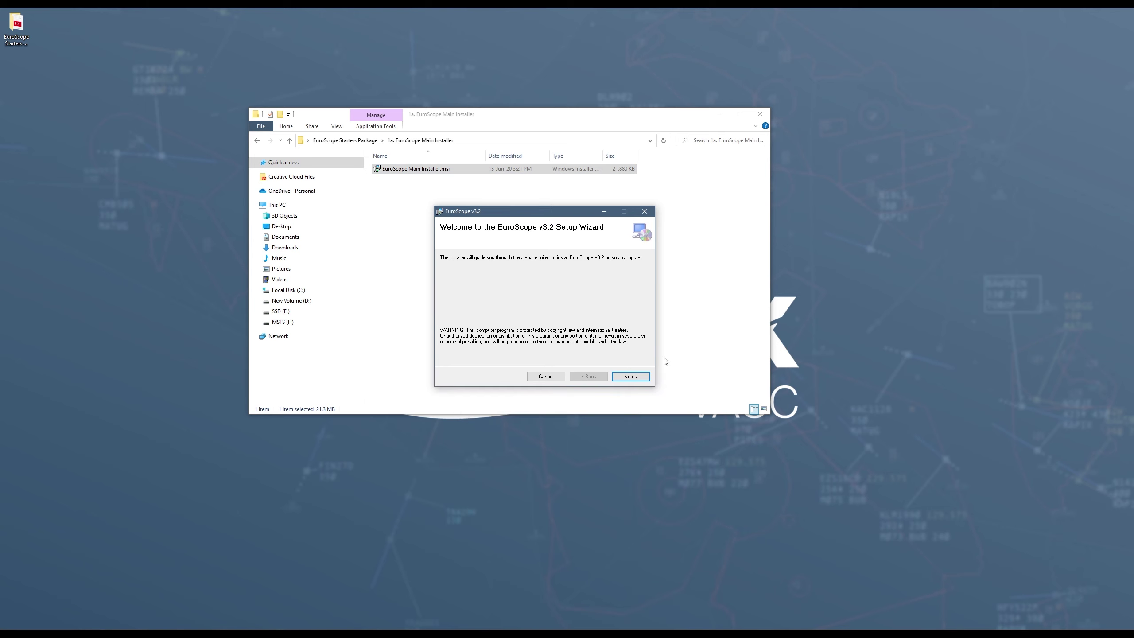
Install EuroScope v3.2 for everyone in C:\Program Files (x86)\EuroScope\ and close the finished setup wizard.
{"action": "left_click", "coordinate": [636, 376]}
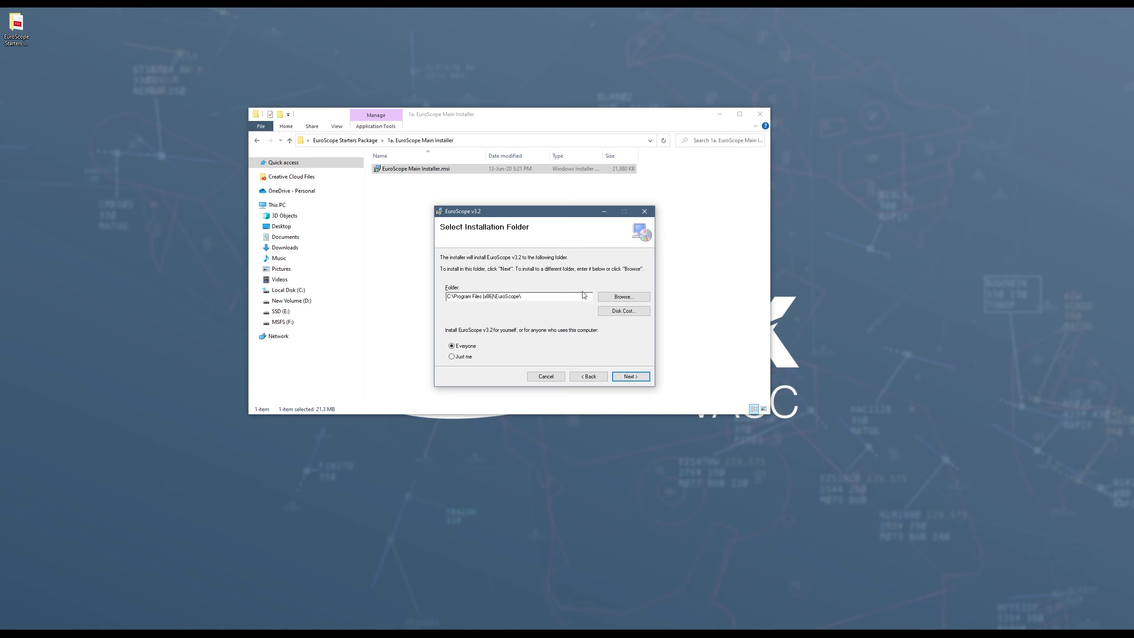
{"action": "left_click", "coordinate": [637, 378]}
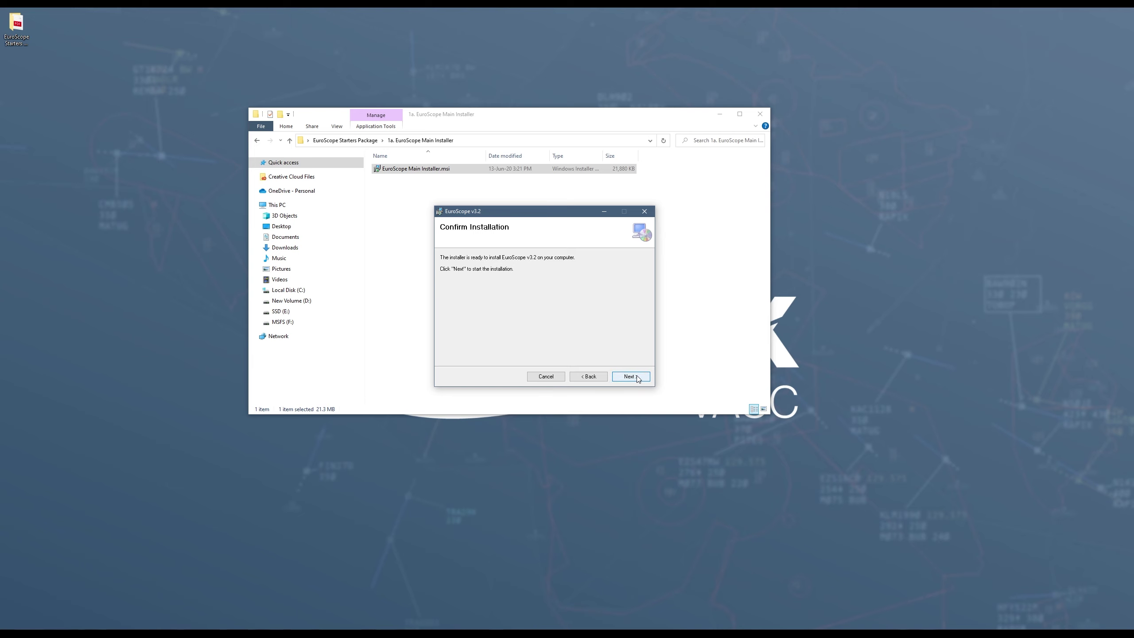
{"action": "left_click", "coordinate": [630, 377]}
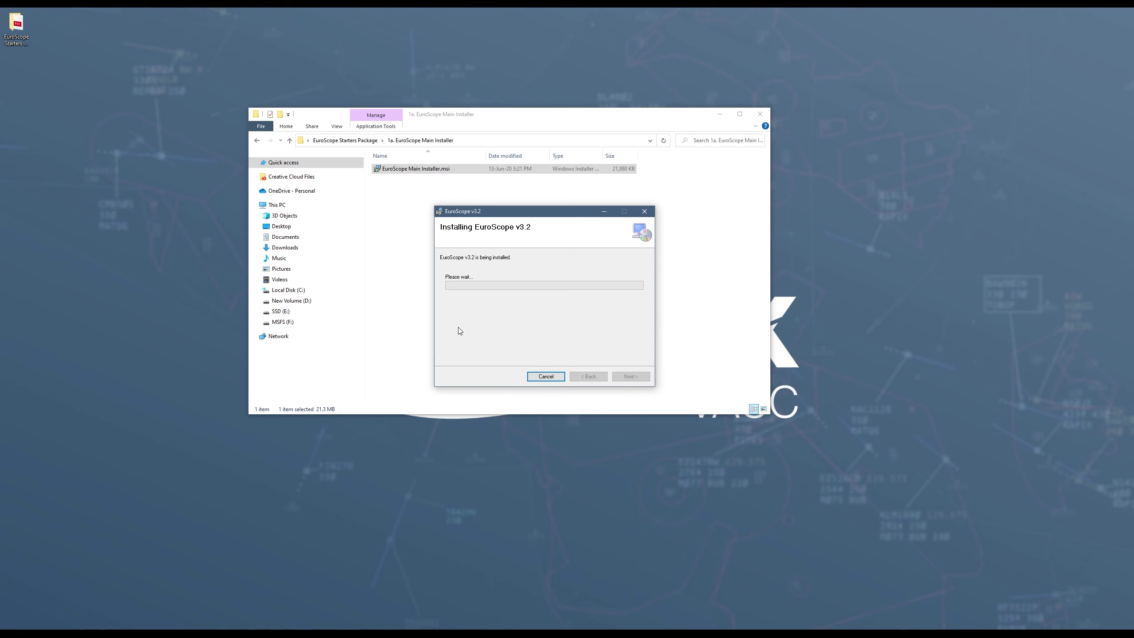
{"action": "left_click_drag", "start_coordinate": [498, 209], "coordinate": [491, 200]}
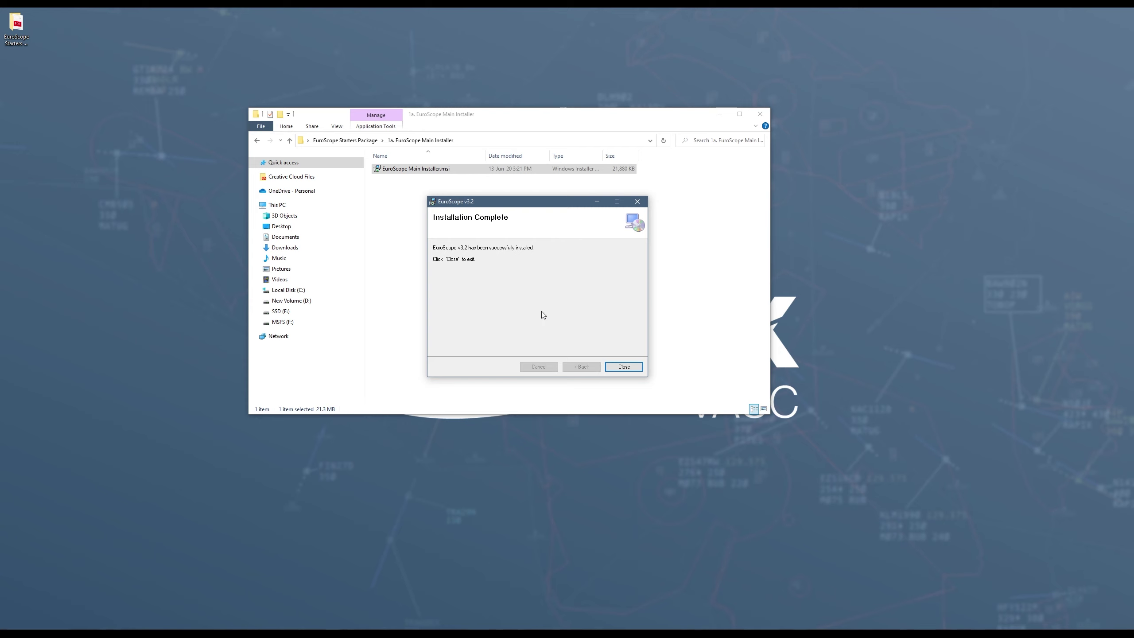
{"action": "left_click", "coordinate": [624, 368]}
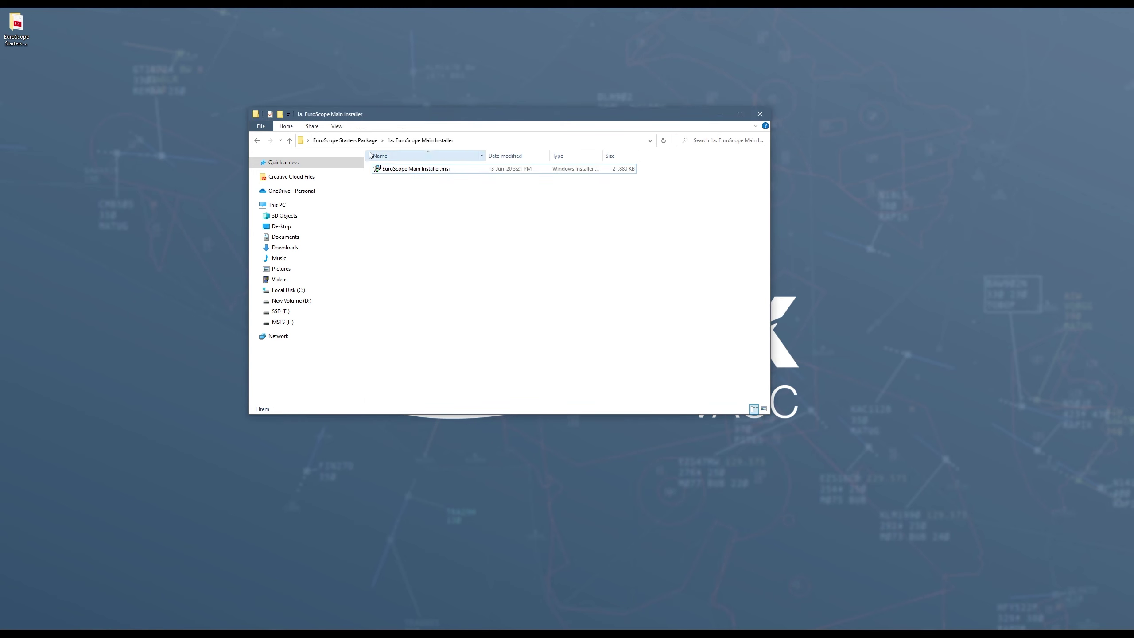
Open the EuroScope Latest Beta link from the "1b. EuroScope Latest Beta" folder and bring up the EuroScope beta release page.
{"action": "left_click", "coordinate": [362, 141]}
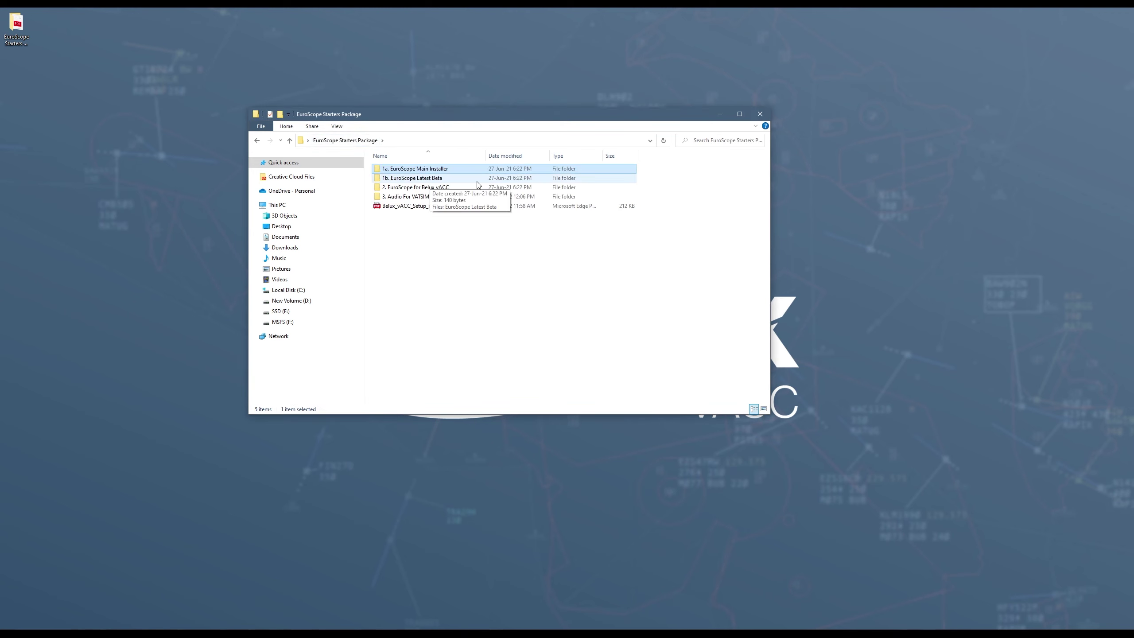
{"action": "double_click", "coordinate": [599, 178]}
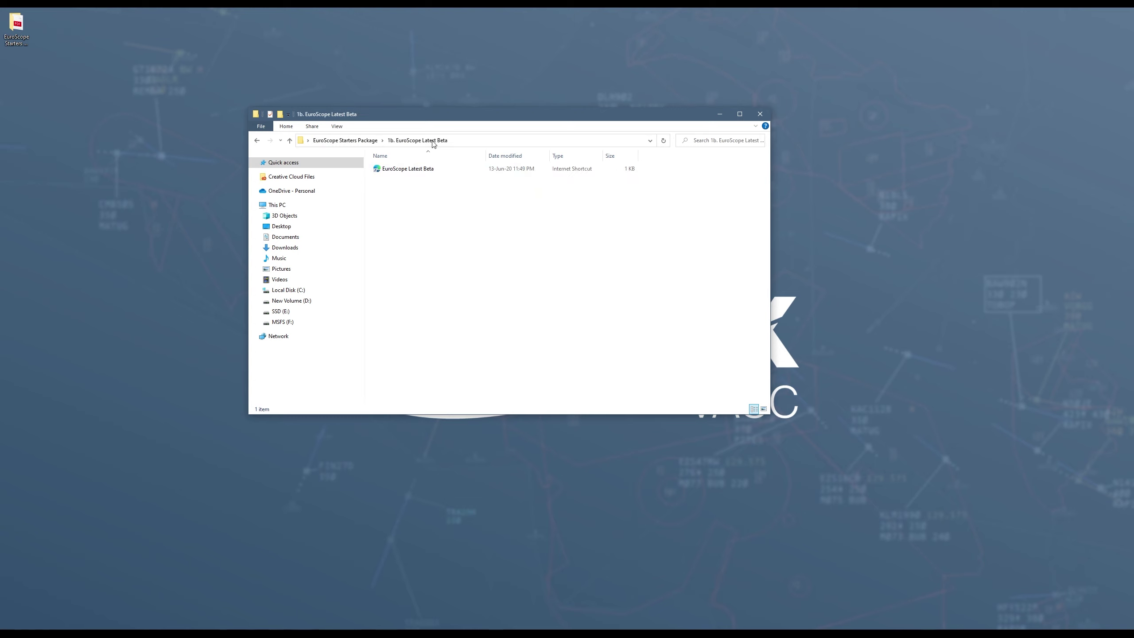
{"action": "double_click", "coordinate": [407, 169]}
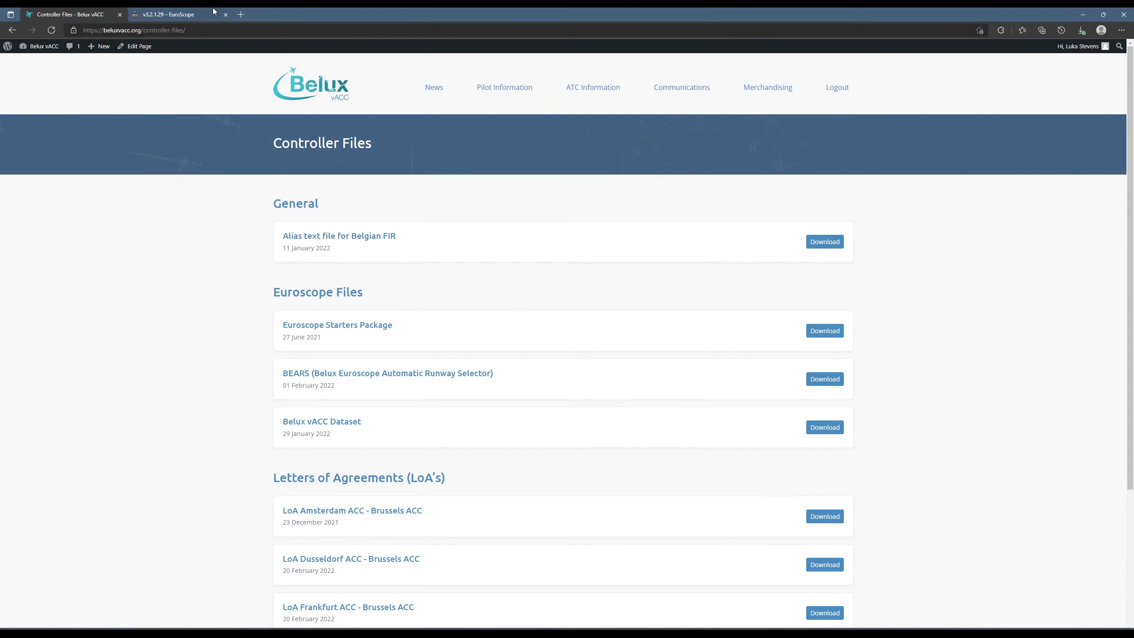
{"action": "left_click", "coordinate": [215, 14]}
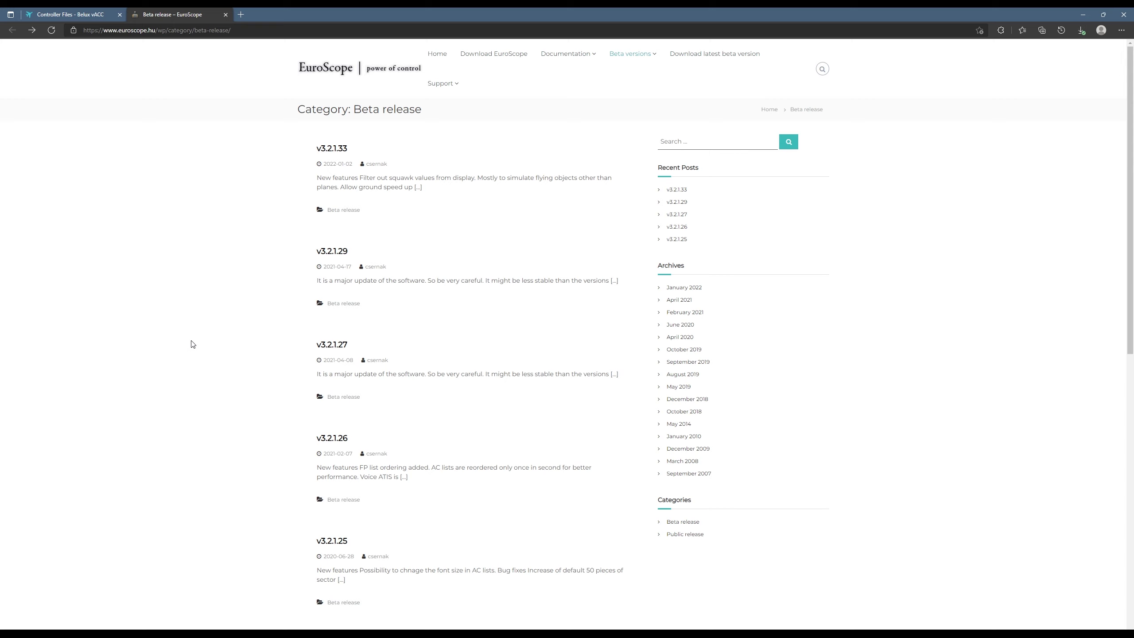
Download the EuroScope v3.2.1.29 beta and open EuroScopeBeta32a29.zip in WinRAR, dismissing the licence notice.
{"action": "left_click", "coordinate": [331, 252]}
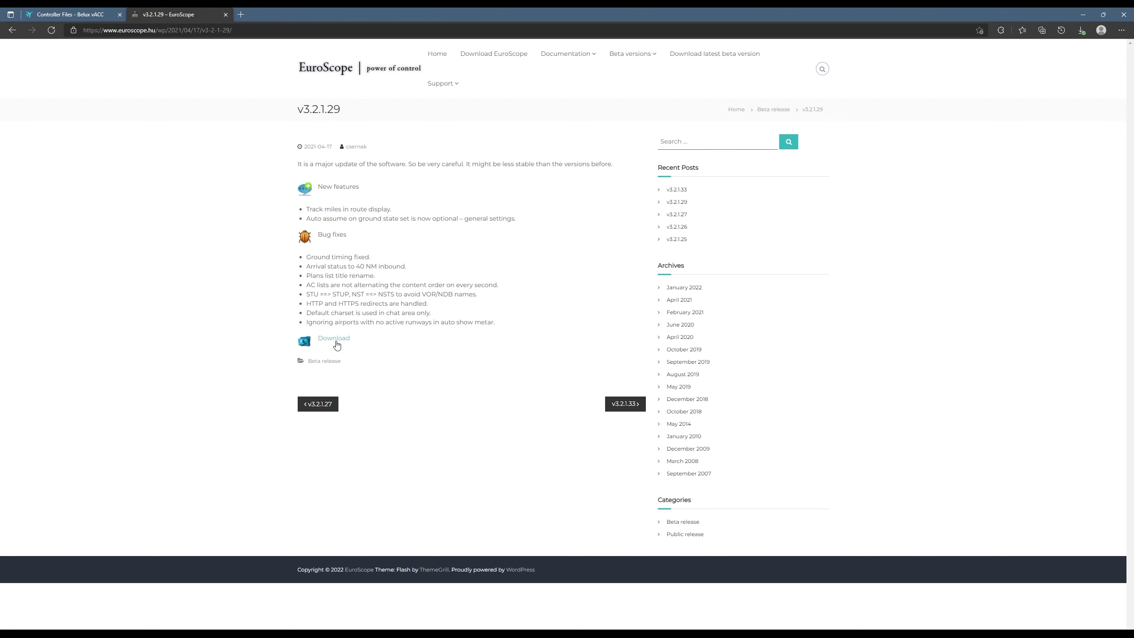
{"action": "left_click", "coordinate": [1081, 32]}
{"action": "left_click", "coordinate": [980, 66]}
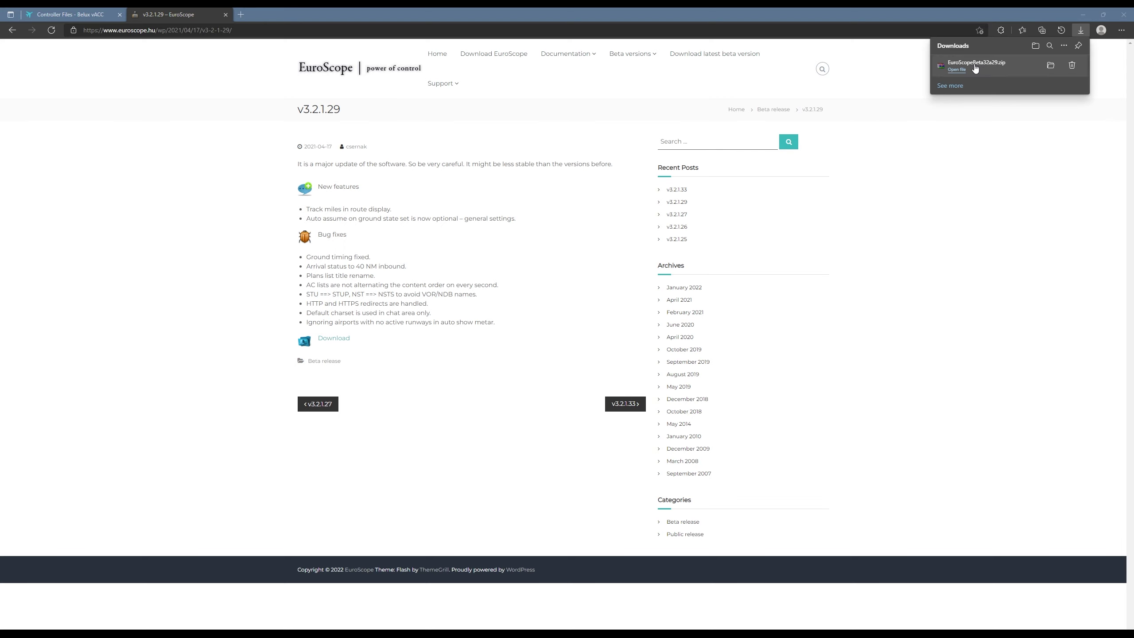
{"action": "left_click", "coordinate": [1084, 15]}
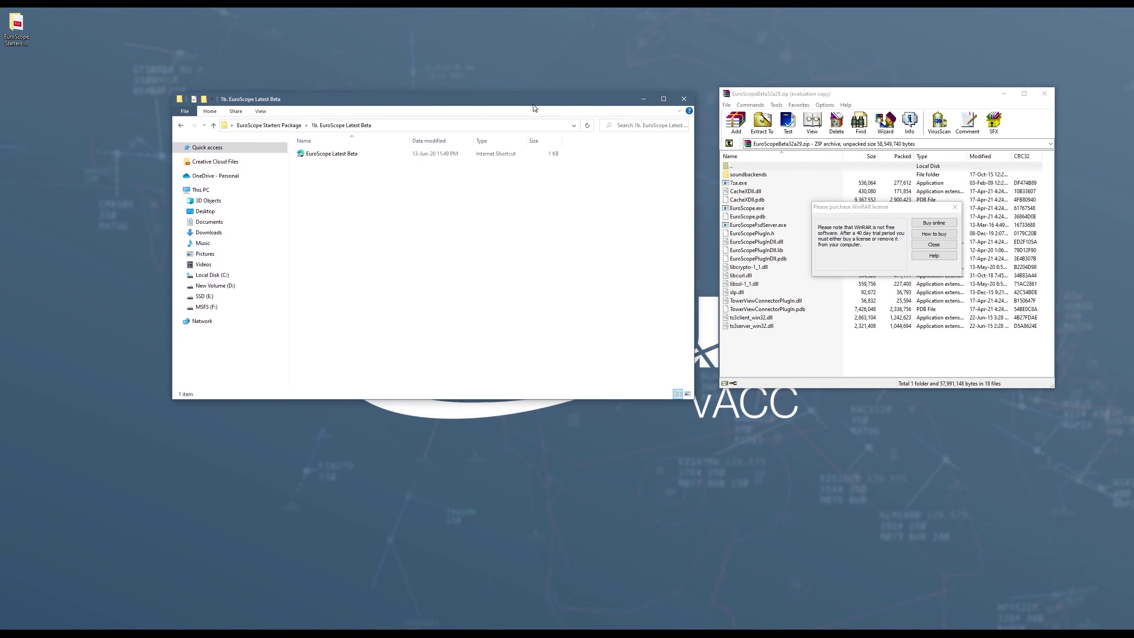
{"action": "left_click", "coordinate": [954, 206]}
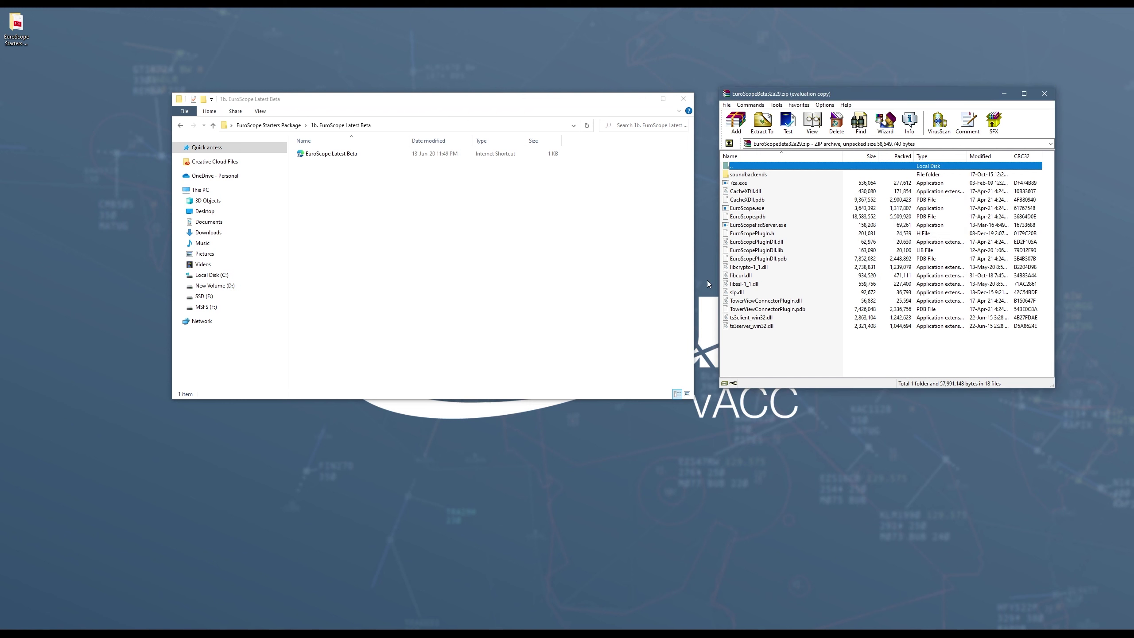
Browse File Explorer to the EuroScope installation folder in C:\Program Files (x86).
{"action": "left_click", "coordinate": [497, 277]}
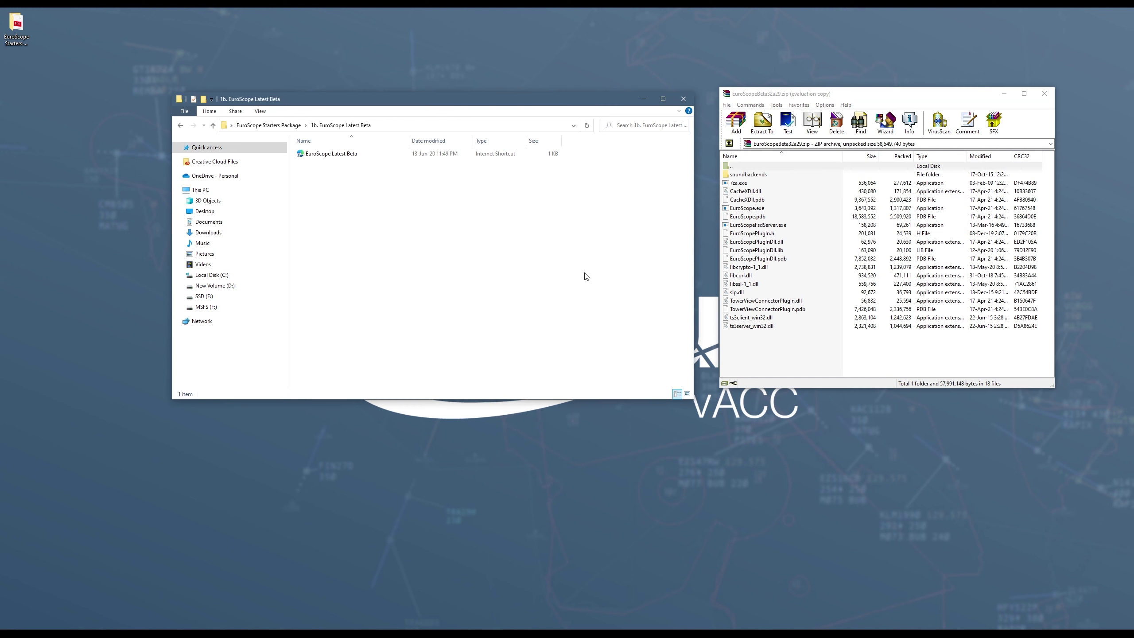
{"action": "left_click", "coordinate": [303, 127]}
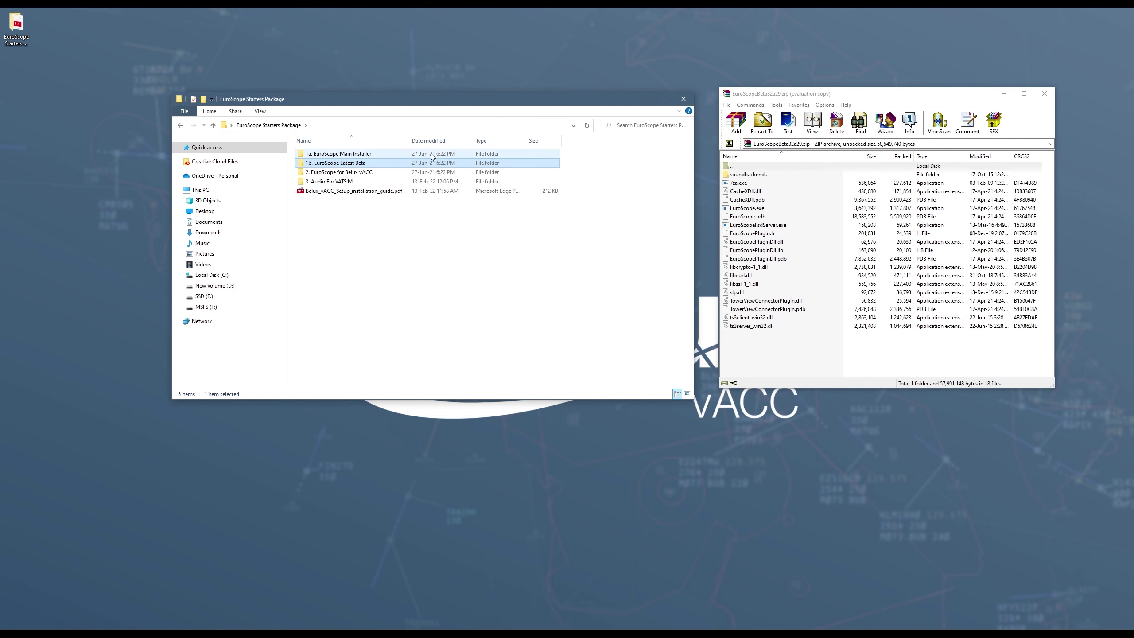
{"action": "left_click", "coordinate": [221, 275]}
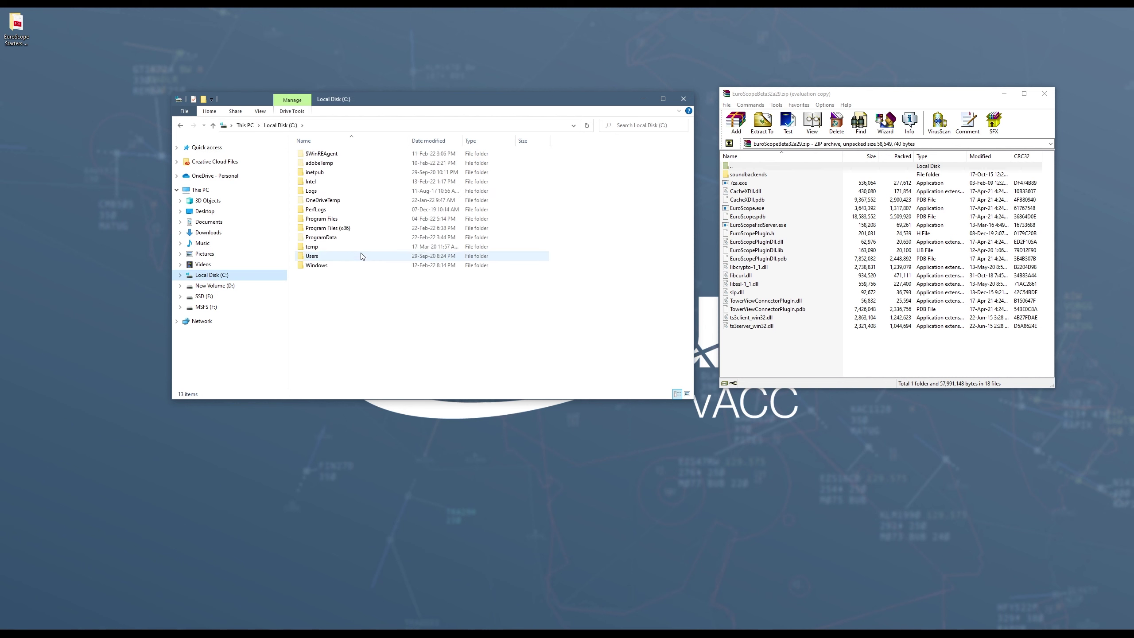
{"action": "double_click", "coordinate": [347, 229]}
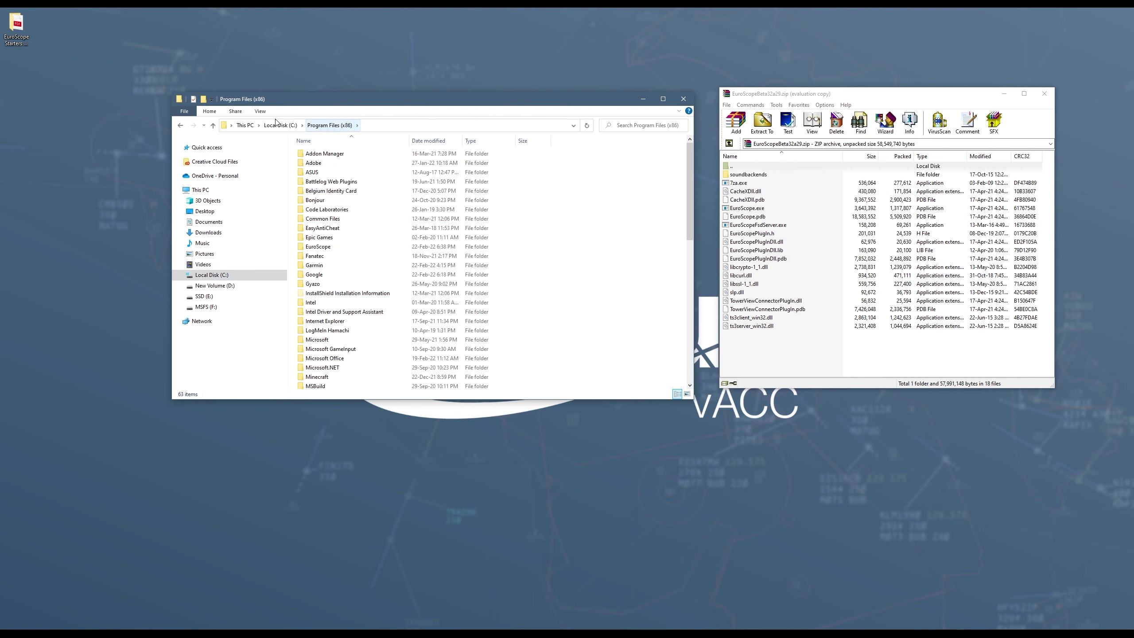
{"action": "double_click", "coordinate": [328, 246]}
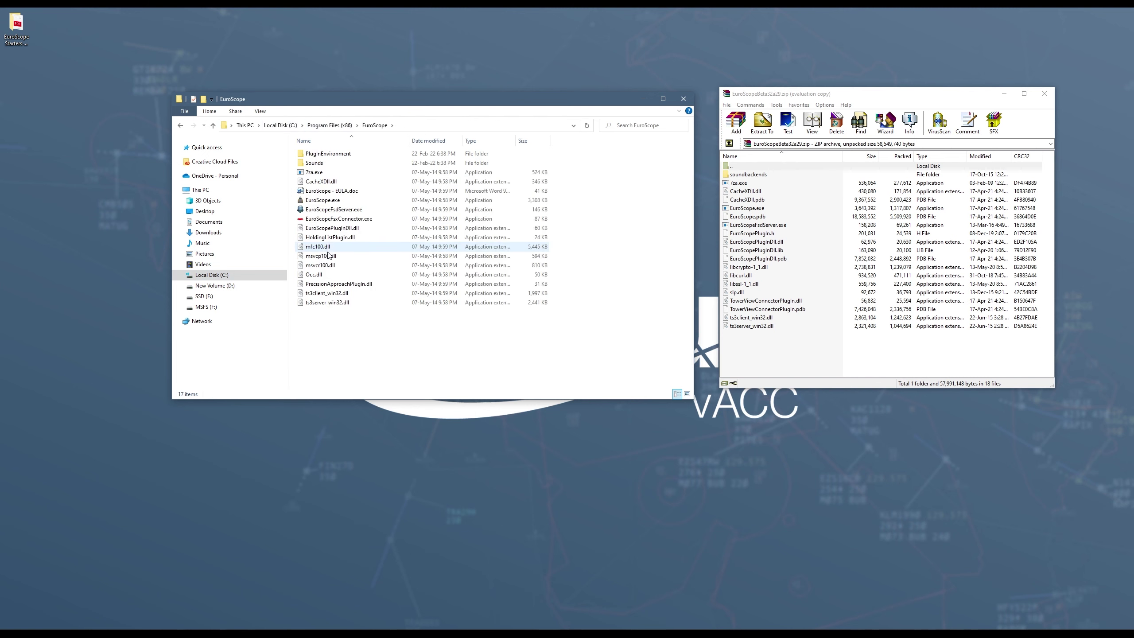
Extract all beta archive files into the EuroScope folder, replacing existing files with administrator permission, and close the archive.
{"action": "left_click_drag", "start_coordinate": [755, 359], "coordinate": [467, 337]}
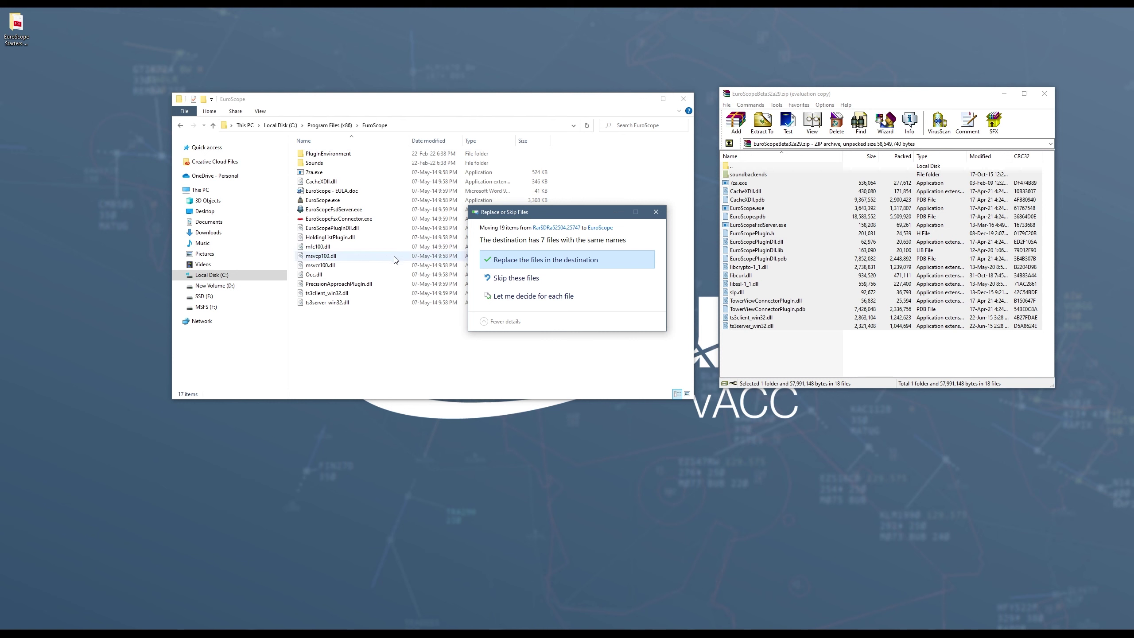
{"action": "left_click", "coordinate": [529, 263]}
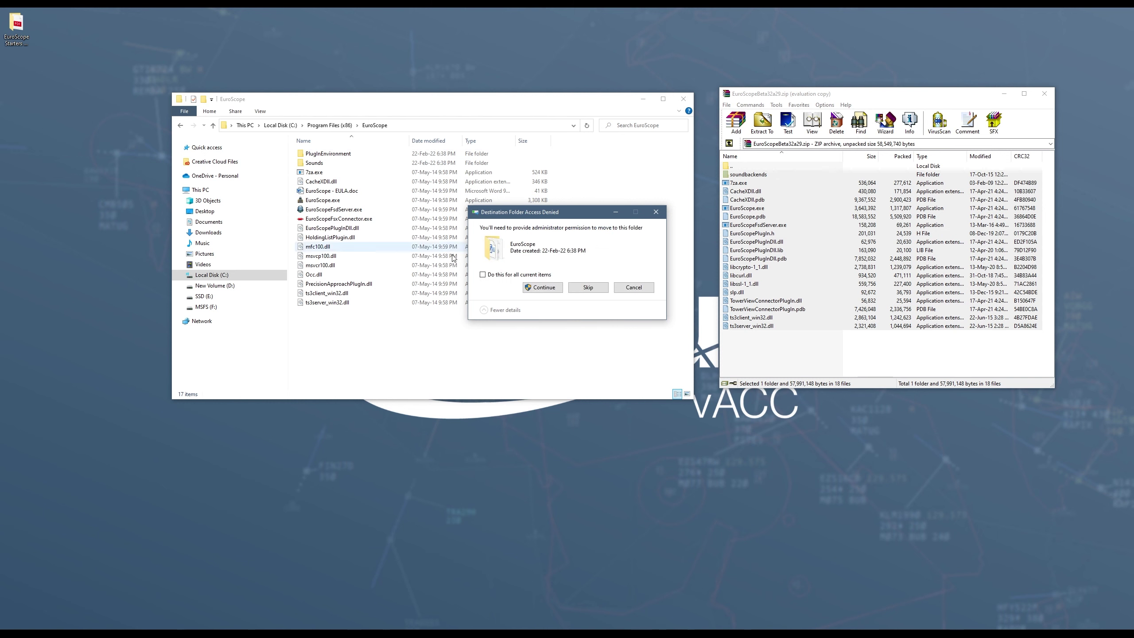
{"action": "left_click", "coordinate": [540, 289]}
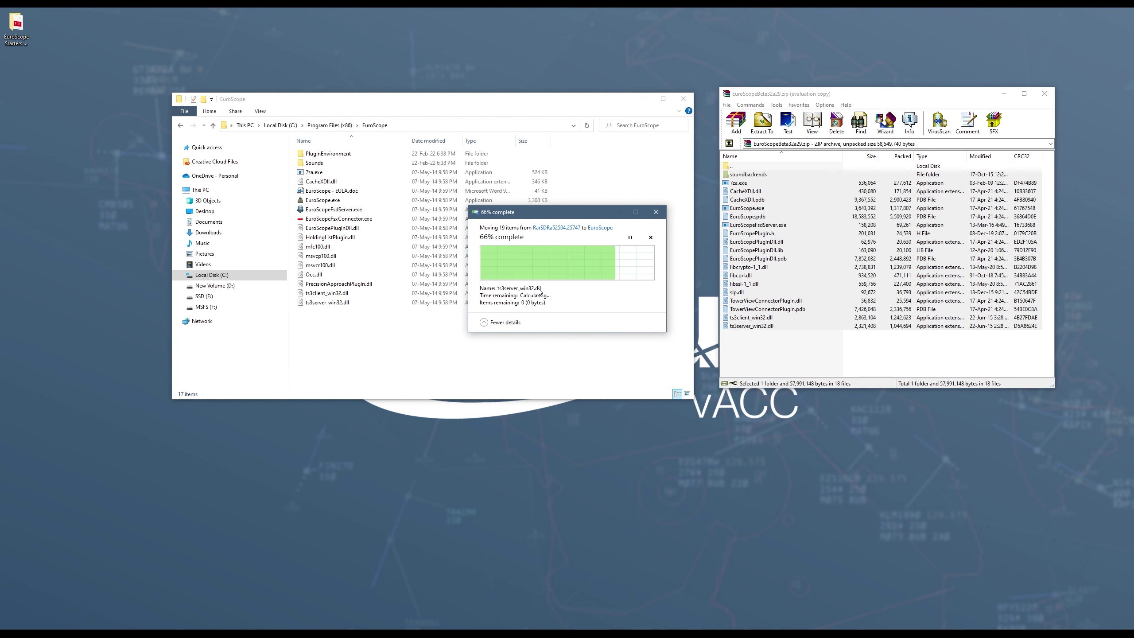
{"action": "left_click", "coordinate": [583, 274]}
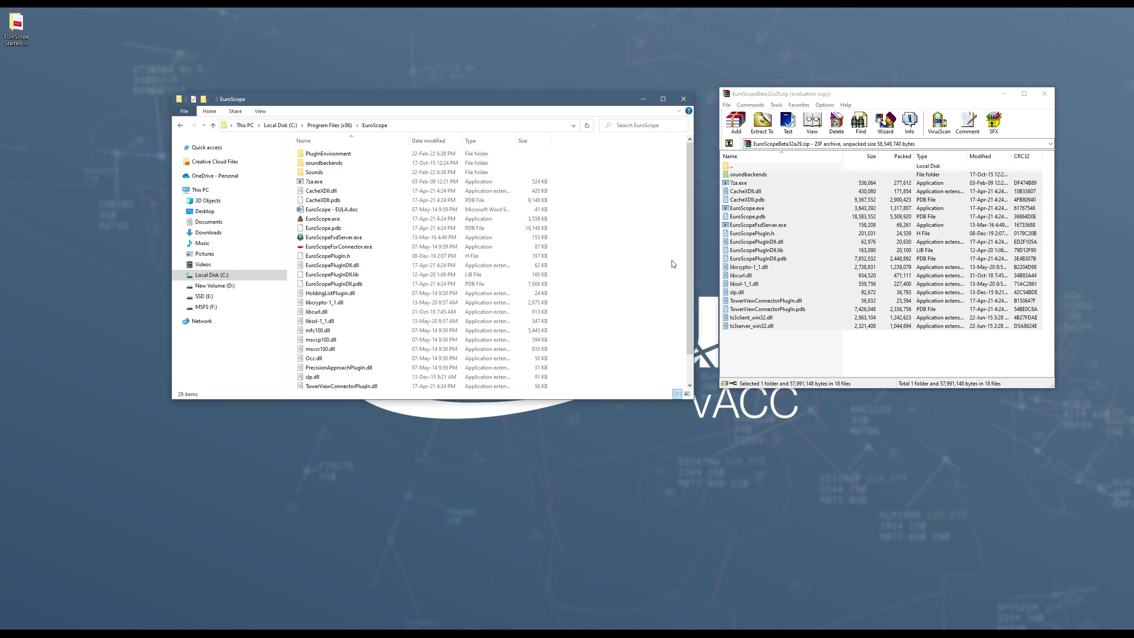
{"action": "left_click", "coordinate": [1045, 94]}
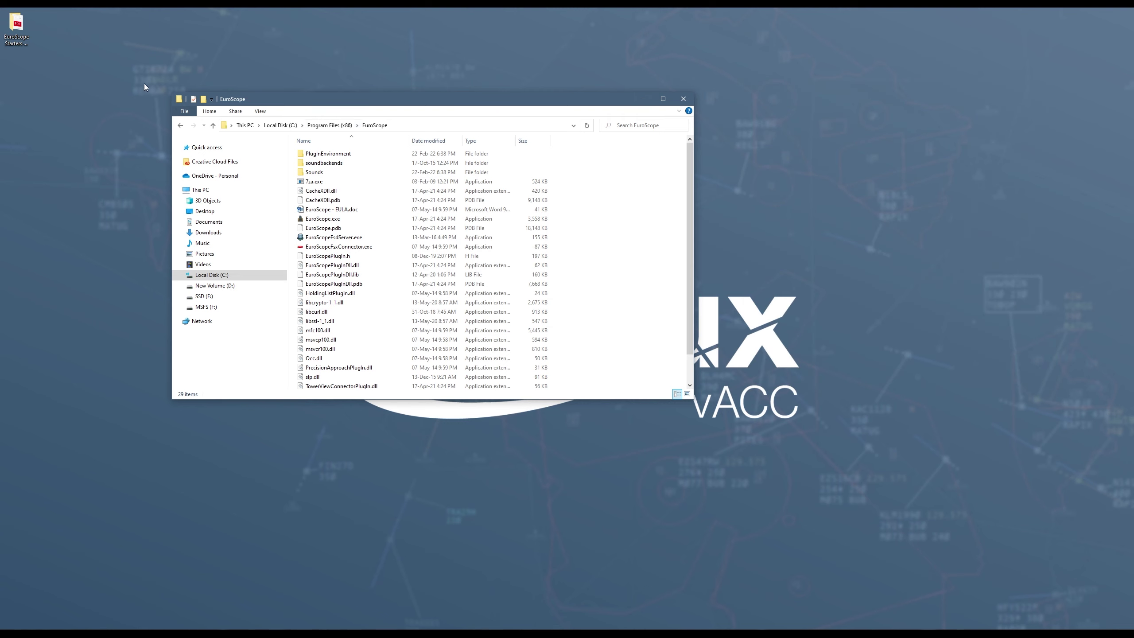
Reopen the EuroScope Starters Package folder from the desktop and close the EuroScope installation folder window.
{"action": "left_click", "coordinate": [22, 30]}
{"action": "double_click", "coordinate": [22, 29]}
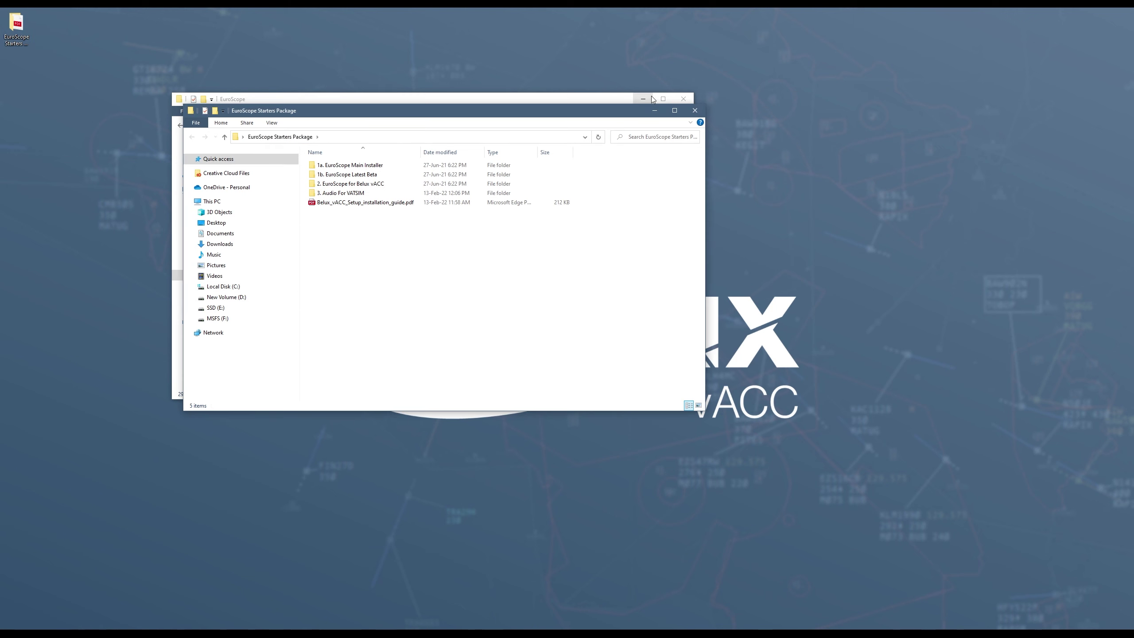
{"action": "left_click", "coordinate": [656, 96]}
{"action": "left_click", "coordinate": [683, 99]}
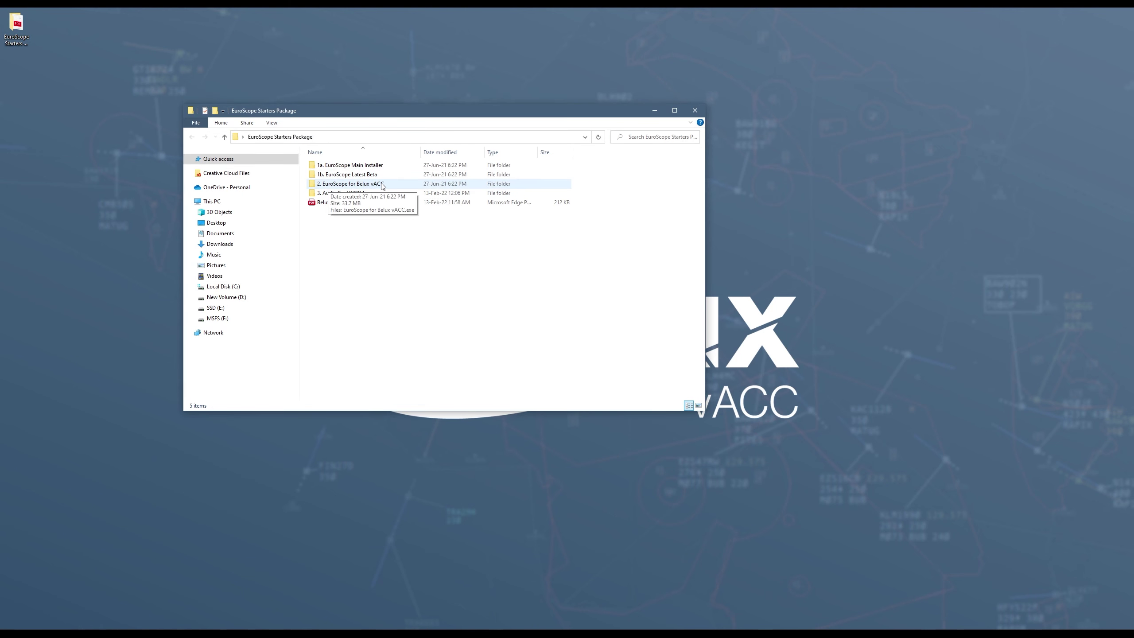
Launch the EuroScope for Belux vACC.exe installer from the "2. EuroScope for Belux vACC" folder.
{"action": "double_click", "coordinate": [382, 184]}
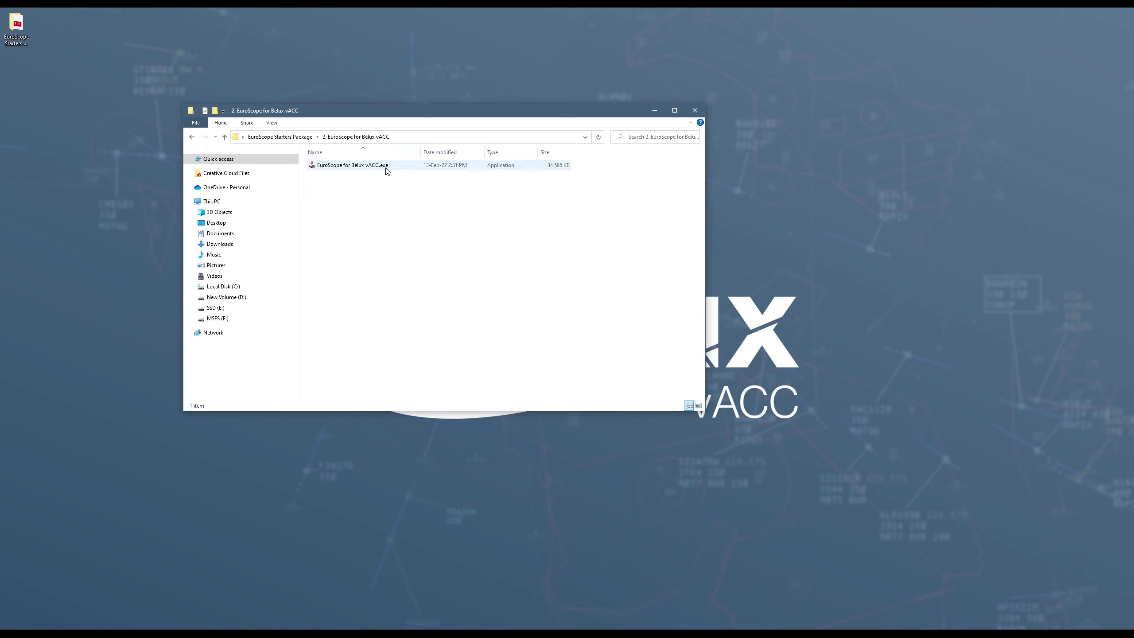
{"action": "left_click_drag", "start_coordinate": [426, 112], "coordinate": [514, 120]}
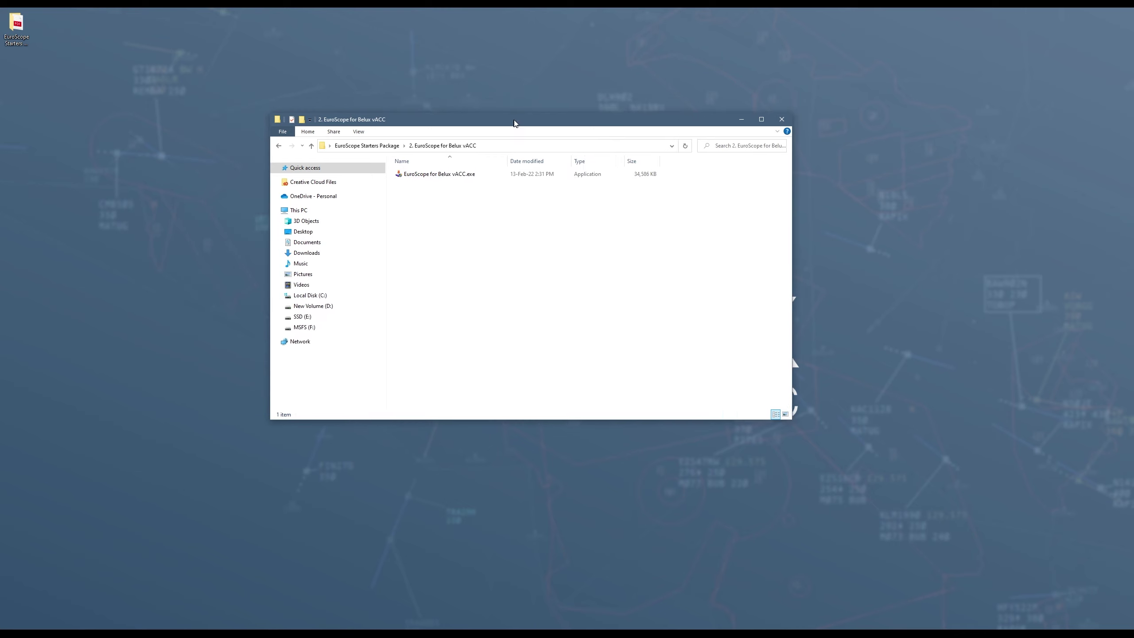
{"action": "double_click", "coordinate": [459, 174]}
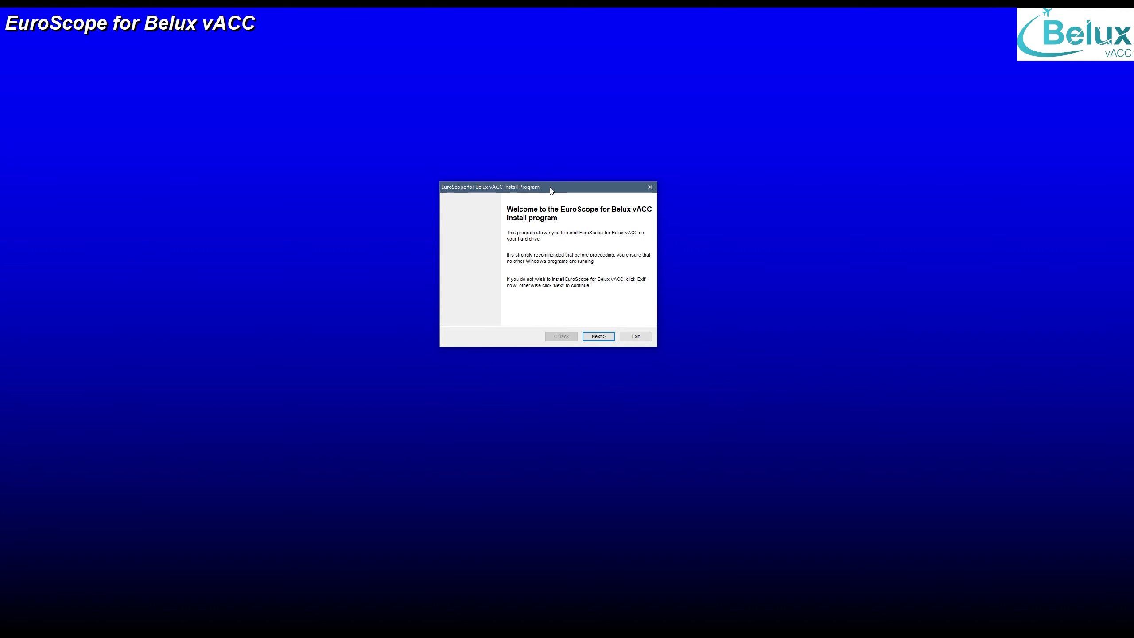
{"action": "left_click_drag", "start_coordinate": [574, 194], "coordinate": [579, 205]}
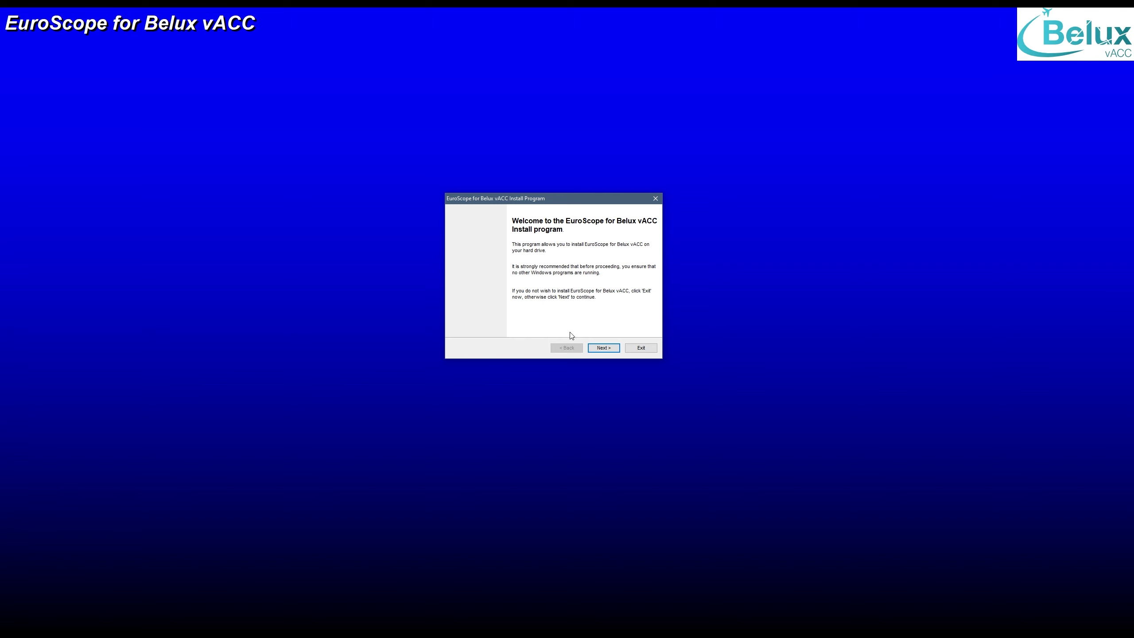
Install EuroScope for Belux vACC, agreeing to the licence terms and using the Documents\EuroScope folder, and exit the installer.
{"action": "left_click", "coordinate": [610, 348]}
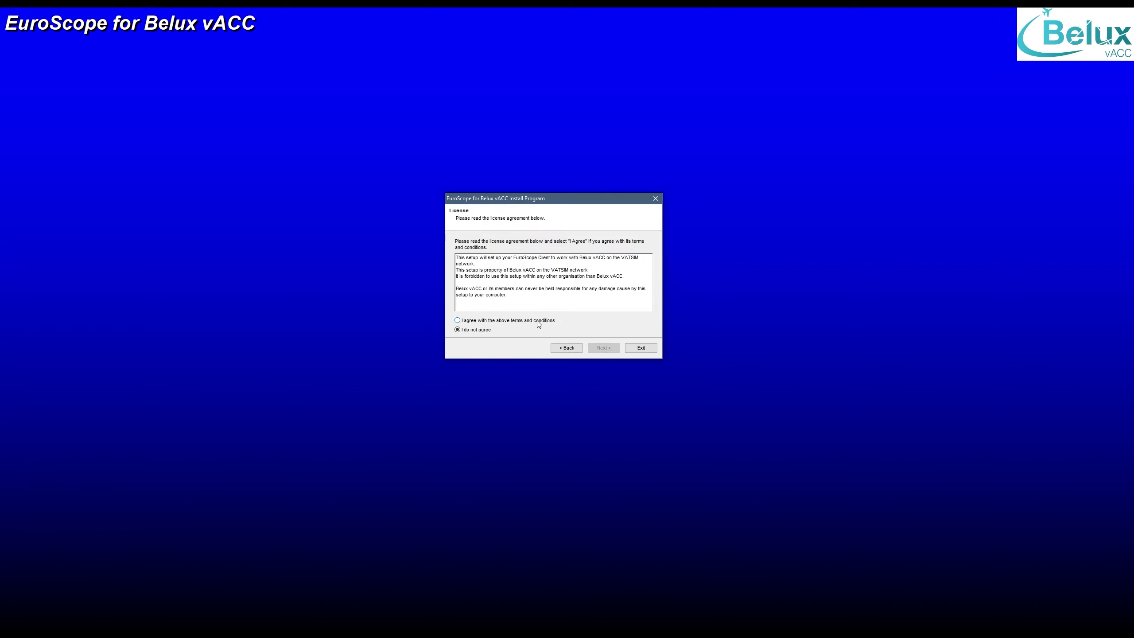
{"action": "left_click", "coordinate": [455, 320]}
{"action": "left_click", "coordinate": [603, 349]}
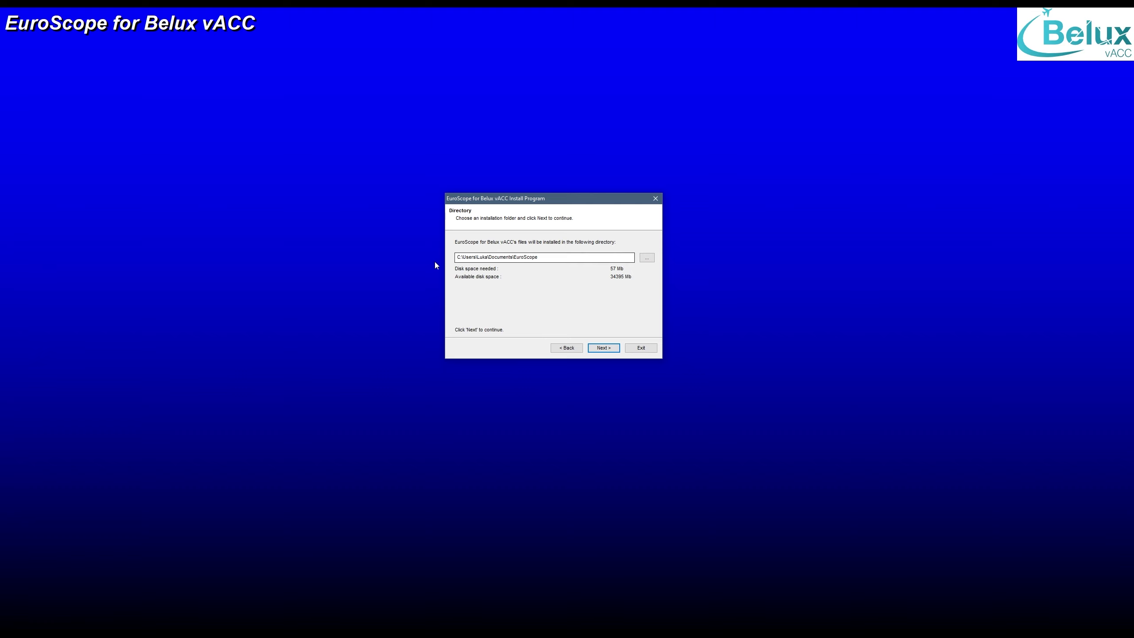
{"action": "left_click", "coordinate": [604, 349]}
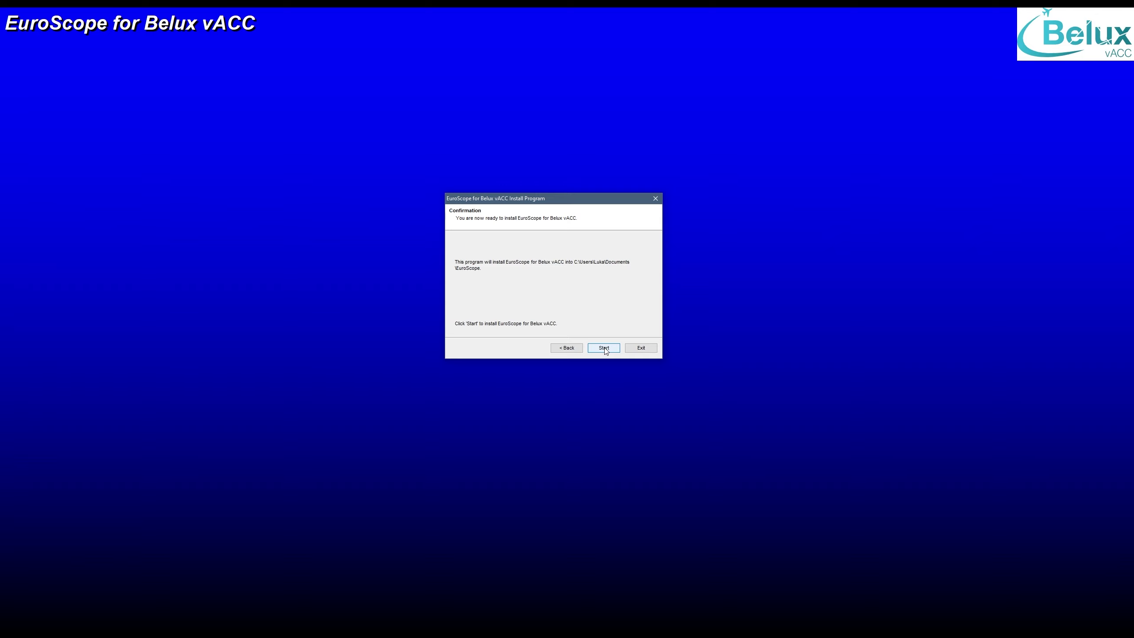
{"action": "left_click", "coordinate": [604, 348]}
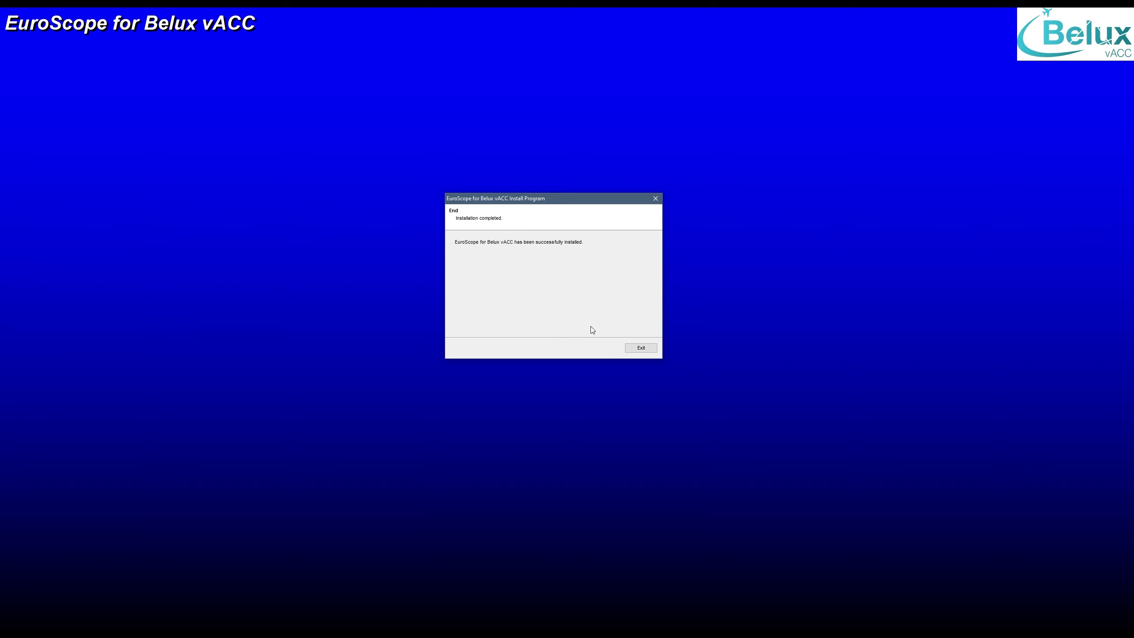
{"action": "left_click", "coordinate": [647, 351]}
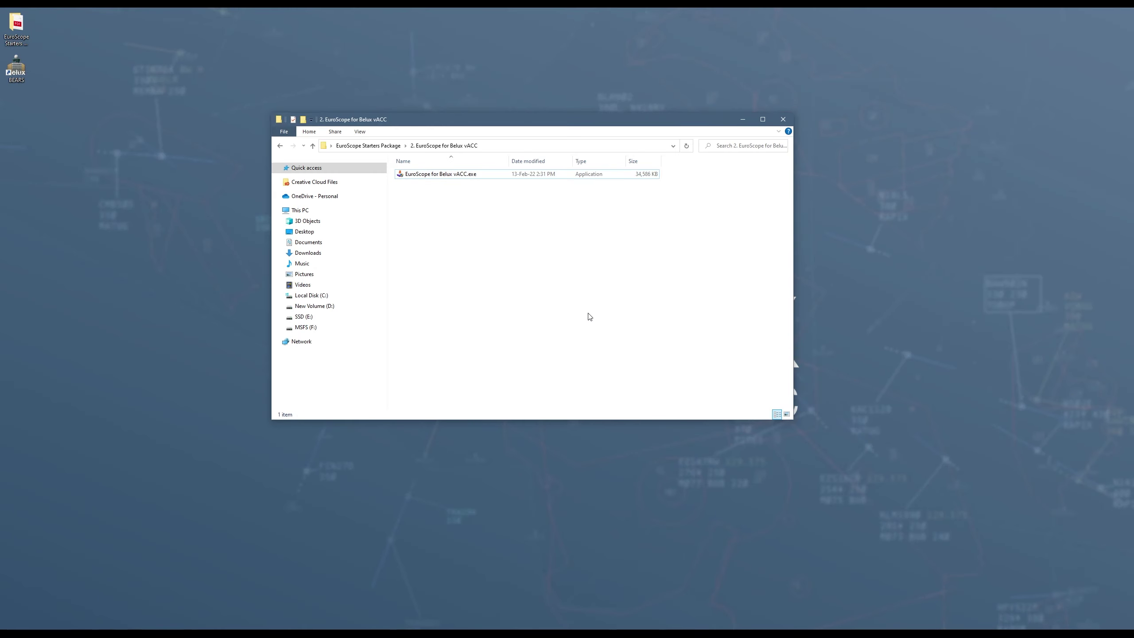
Try to install Audio For VATSIM.msi from the "3. Audio For VATSIM" folder, close its setup wizard, and return to the EuroScope Starters Package folder.
{"action": "left_click", "coordinate": [368, 146]}
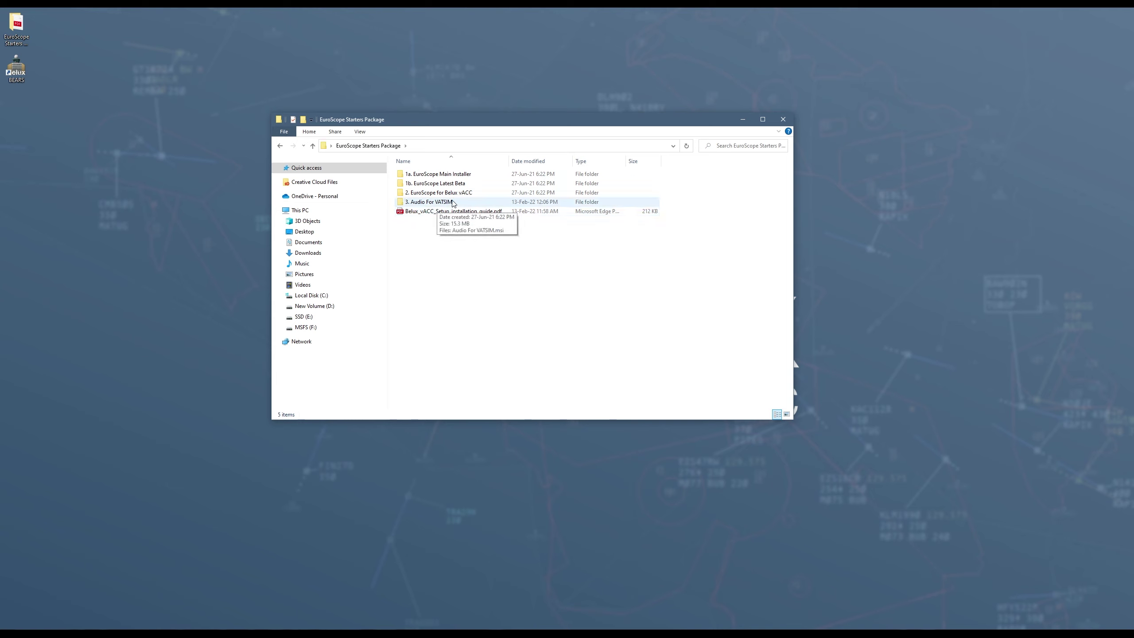
{"action": "double_click", "coordinate": [462, 202]}
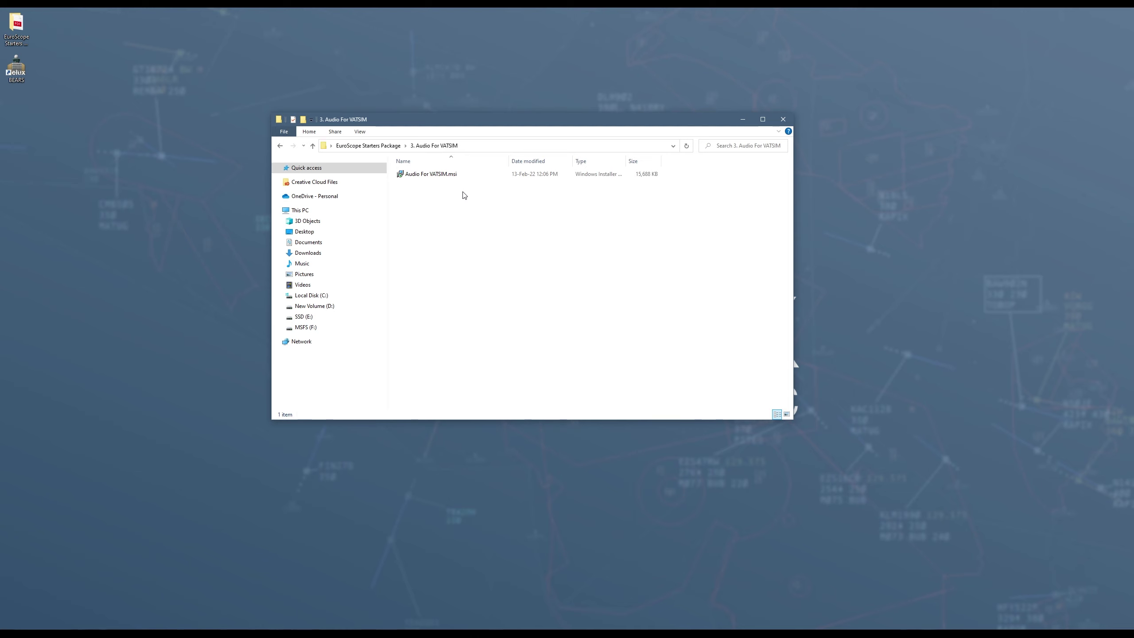
{"action": "double_click", "coordinate": [456, 175]}
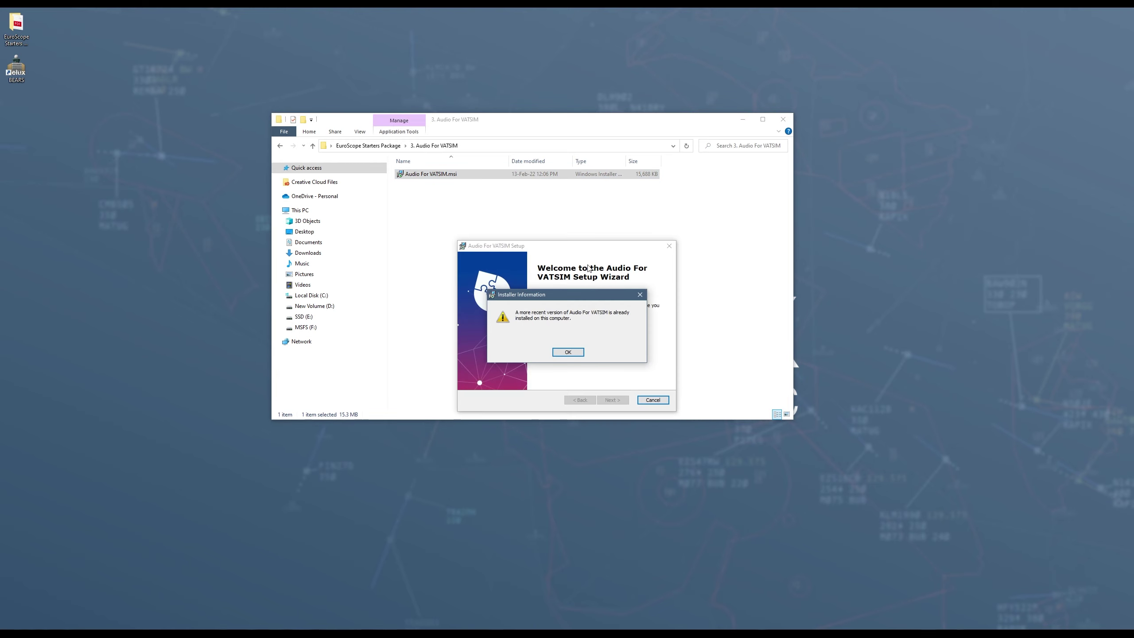
{"action": "left_click", "coordinate": [573, 352]}
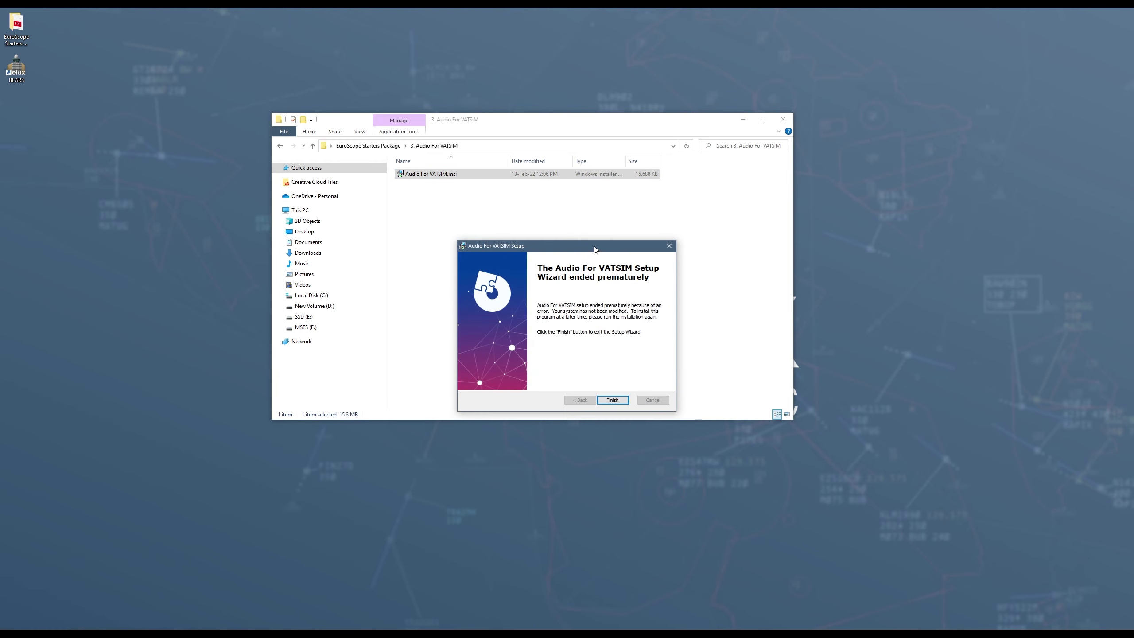
{"action": "left_click_drag", "start_coordinate": [595, 250], "coordinate": [590, 220]}
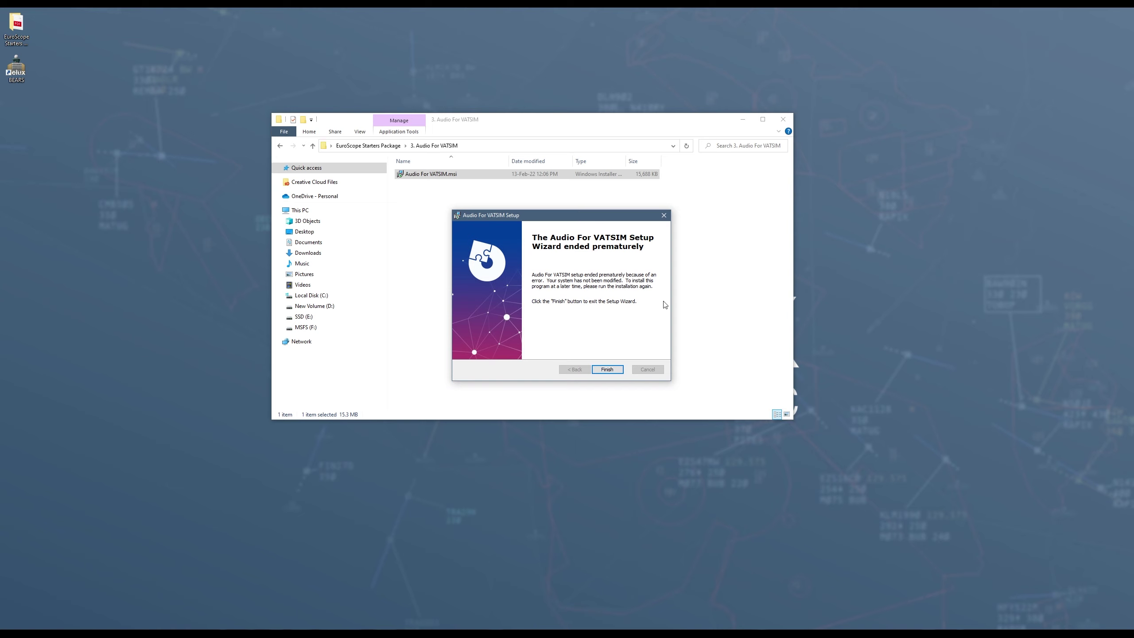
{"action": "left_click", "coordinate": [607, 370]}
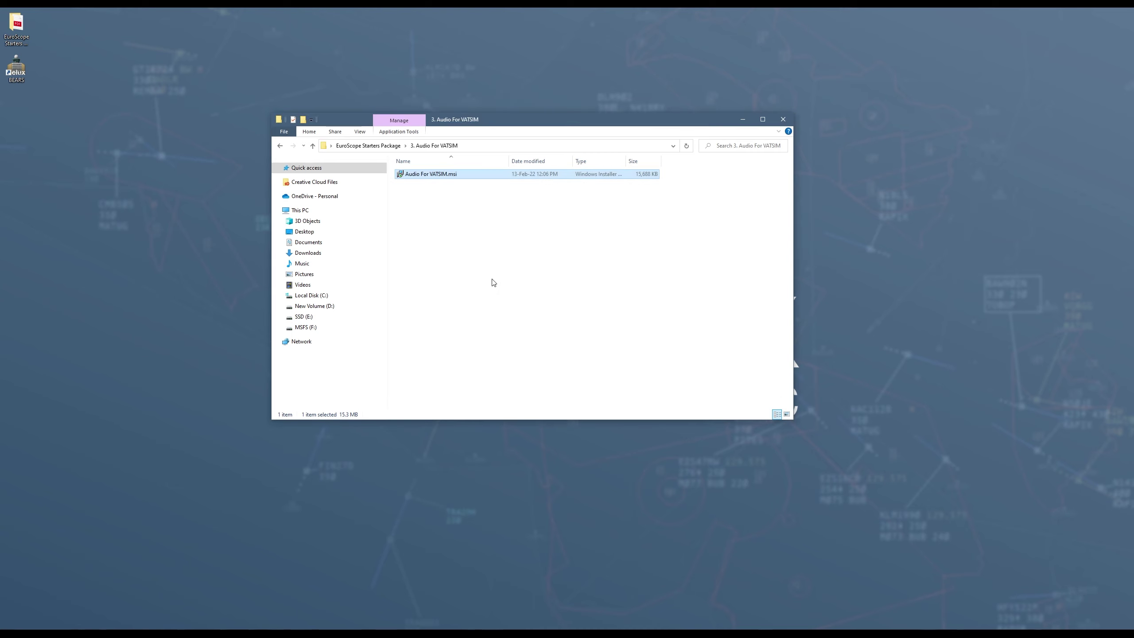
{"action": "left_click", "coordinate": [383, 146]}
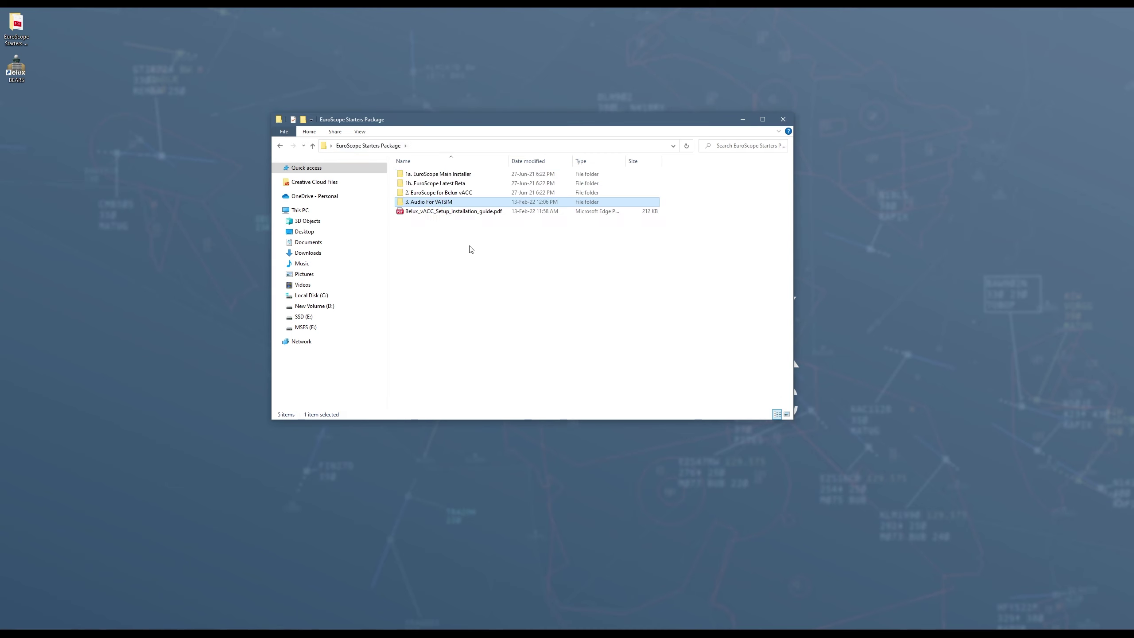
{"action": "left_click", "coordinate": [468, 249]}
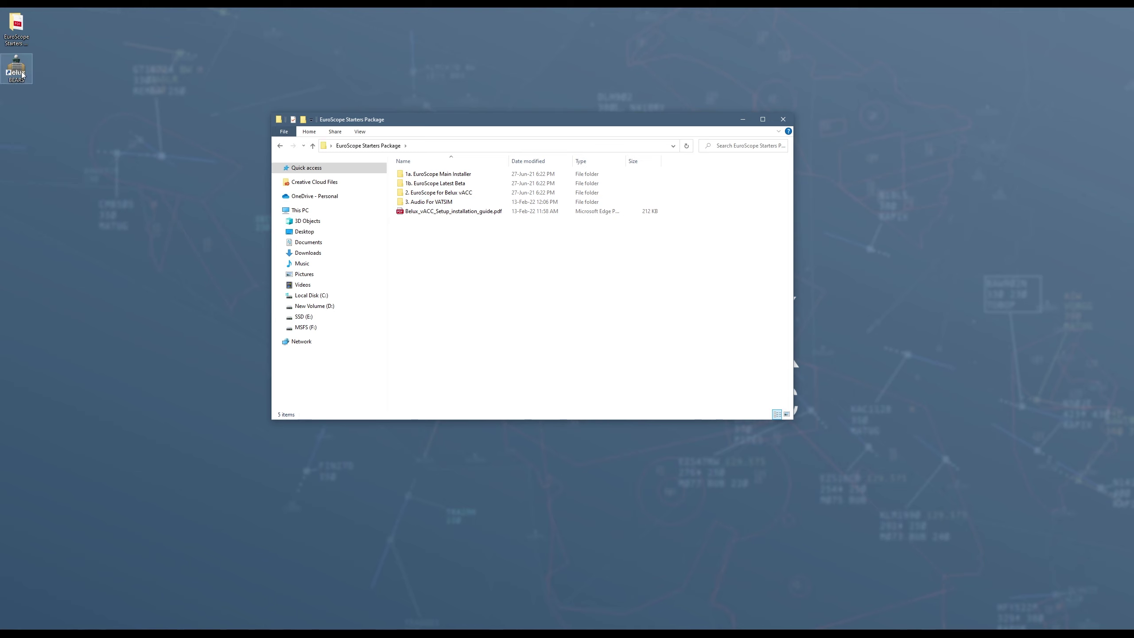
Open the BEARS folder inside the EuroScope folder in Documents.
{"action": "left_click", "coordinate": [318, 242]}
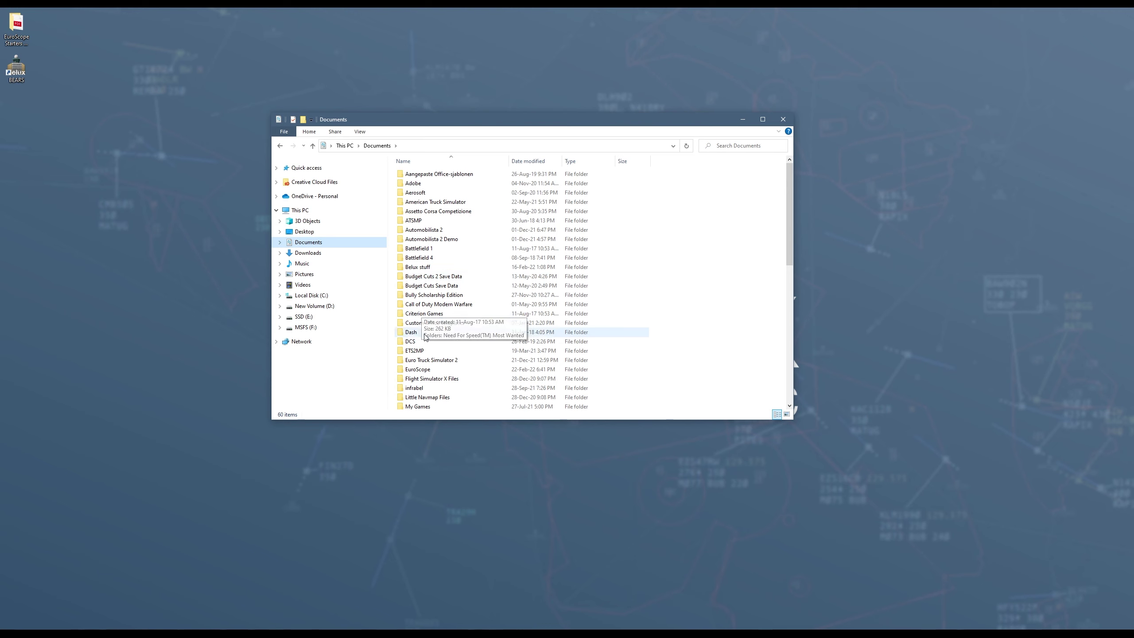
{"action": "double_click", "coordinate": [430, 369]}
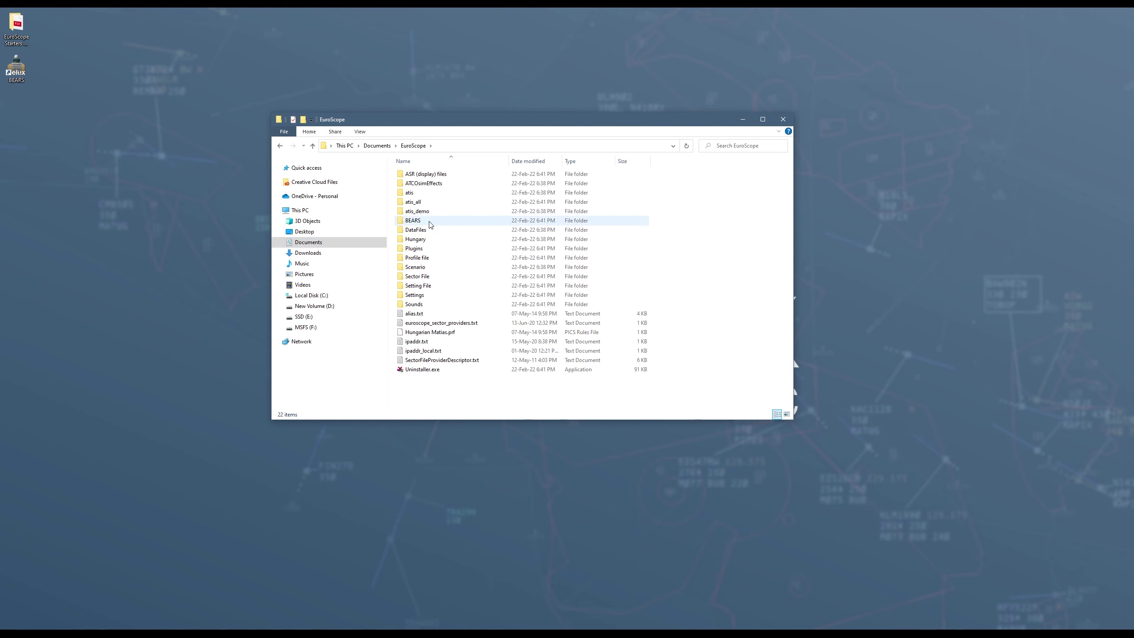
{"action": "double_click", "coordinate": [429, 222]}
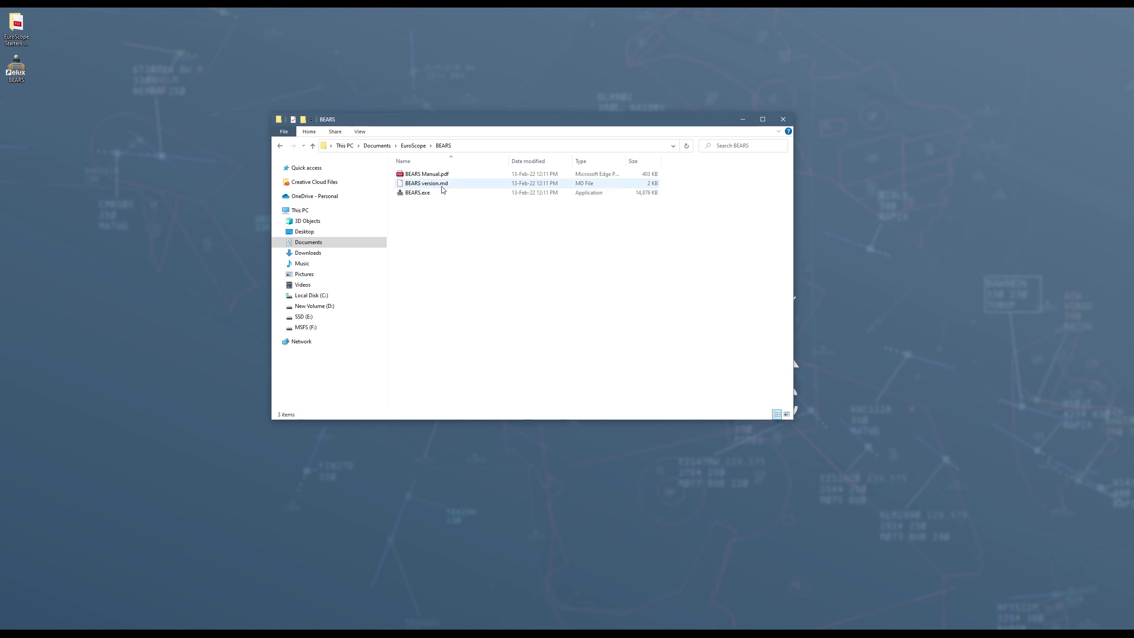